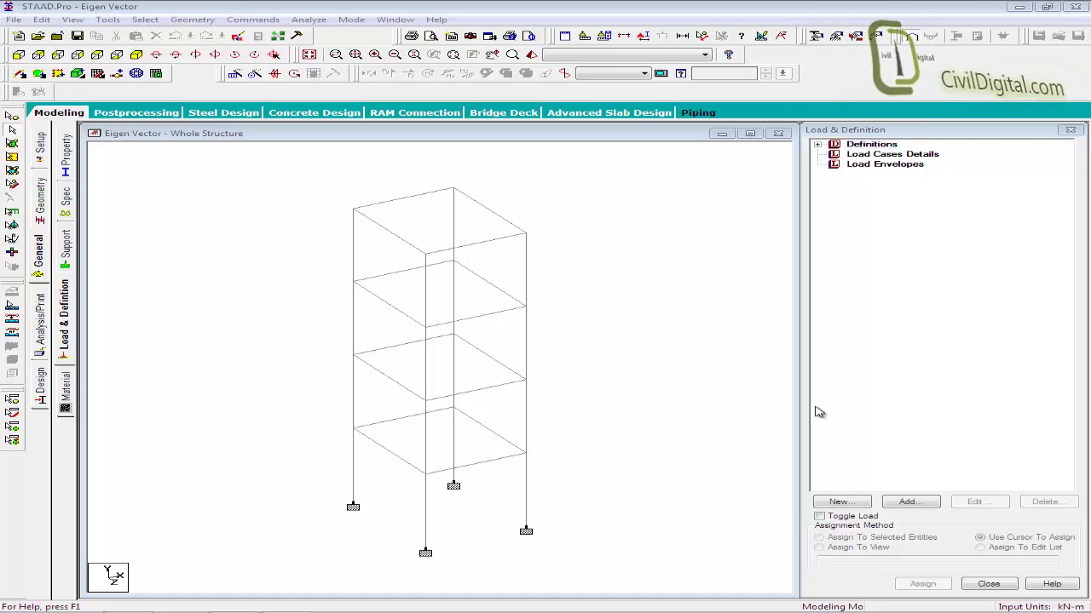
Show the section properties and highlight the R2 0.40x0.40 and R1 0.40x0.30 members
left_click(67, 150)
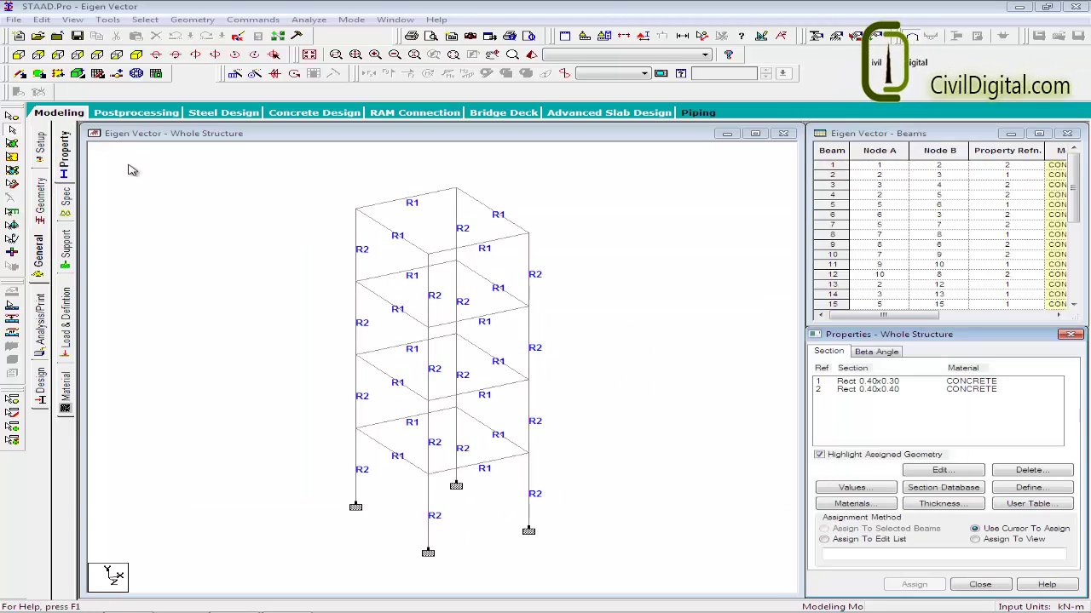
left_click(985, 390)
left_click(988, 380)
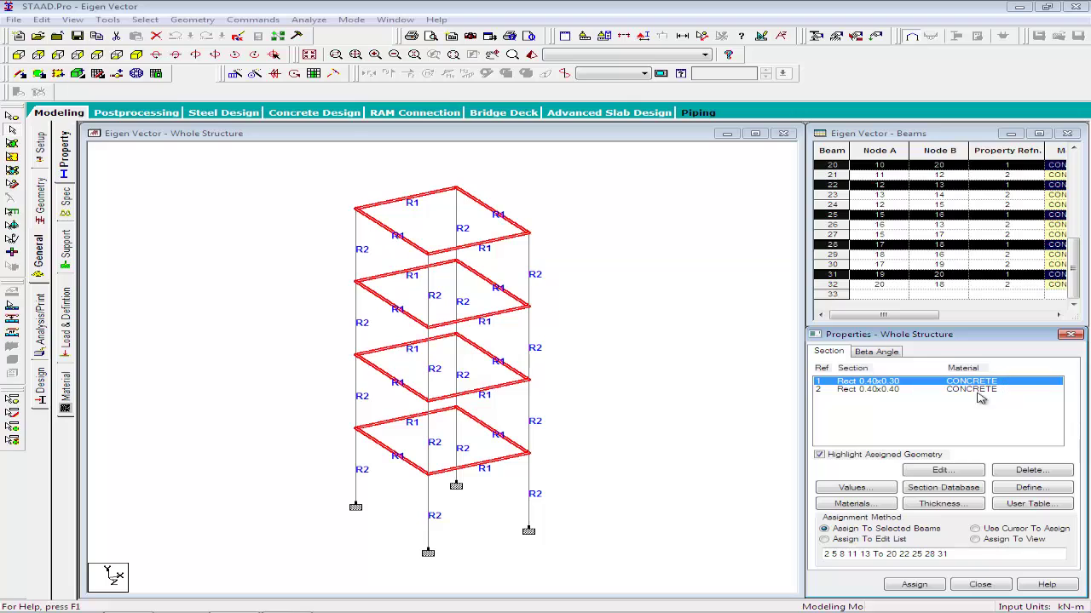
Check the concrete DENSITY line in the STAAD input file, then close the editor
left_click(238, 37)
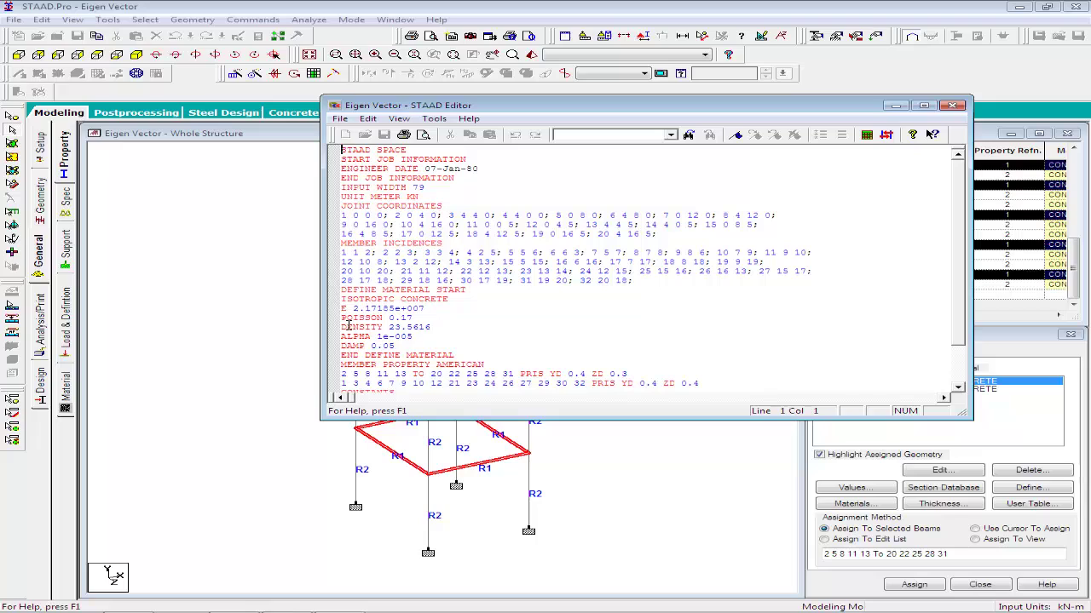
left_click_drag(342, 327, 436, 327)
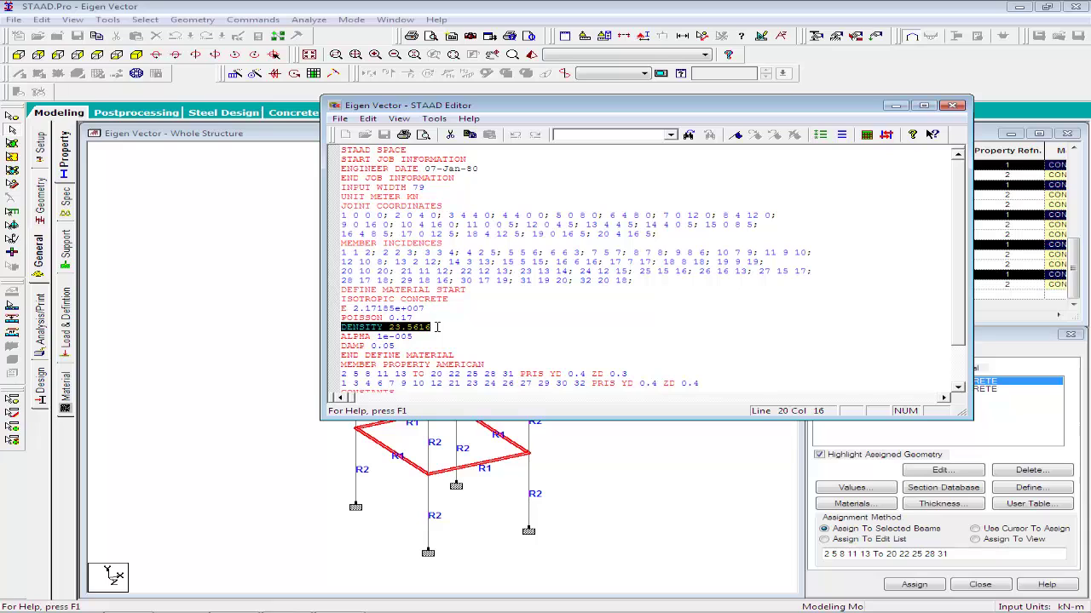
key("alt+F4")
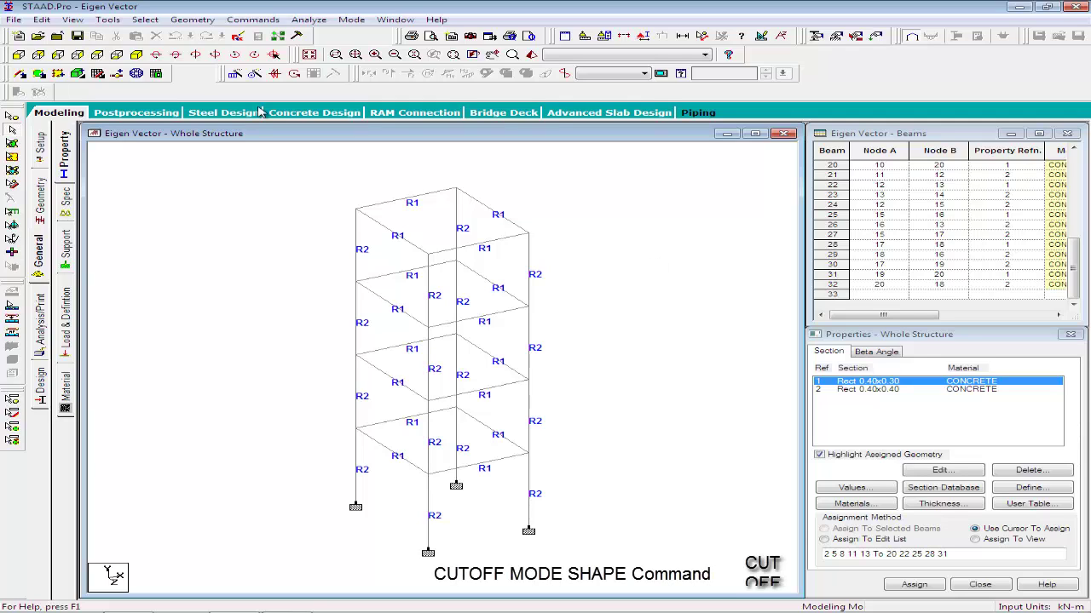
Enter 10 as Maximum Number of Mode Shapes in the Cut Off Mode Shape setting
left_click(267, 20)
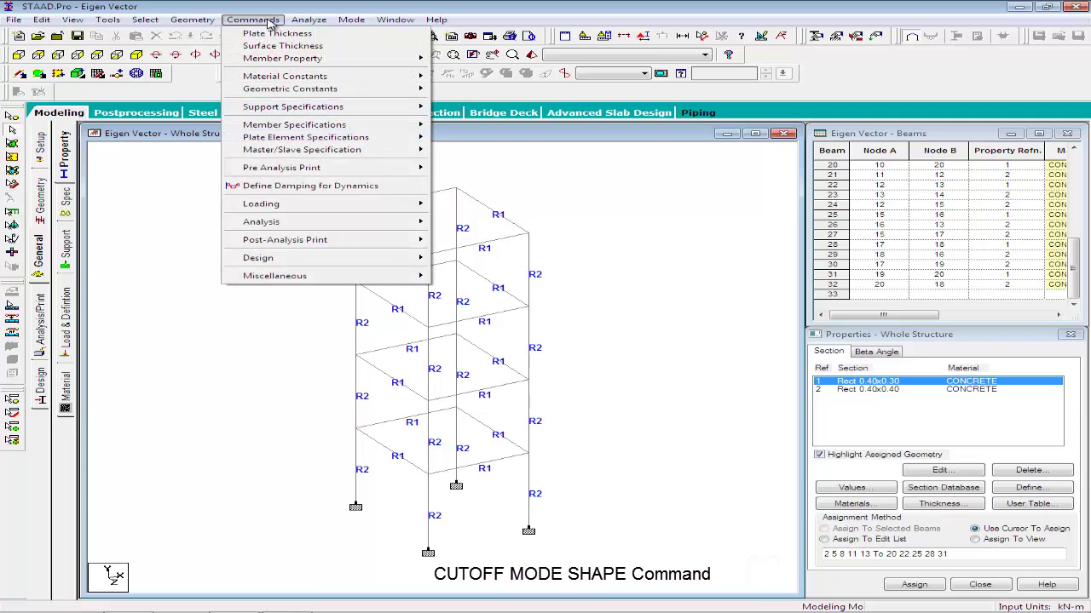
mouse_move(320, 276)
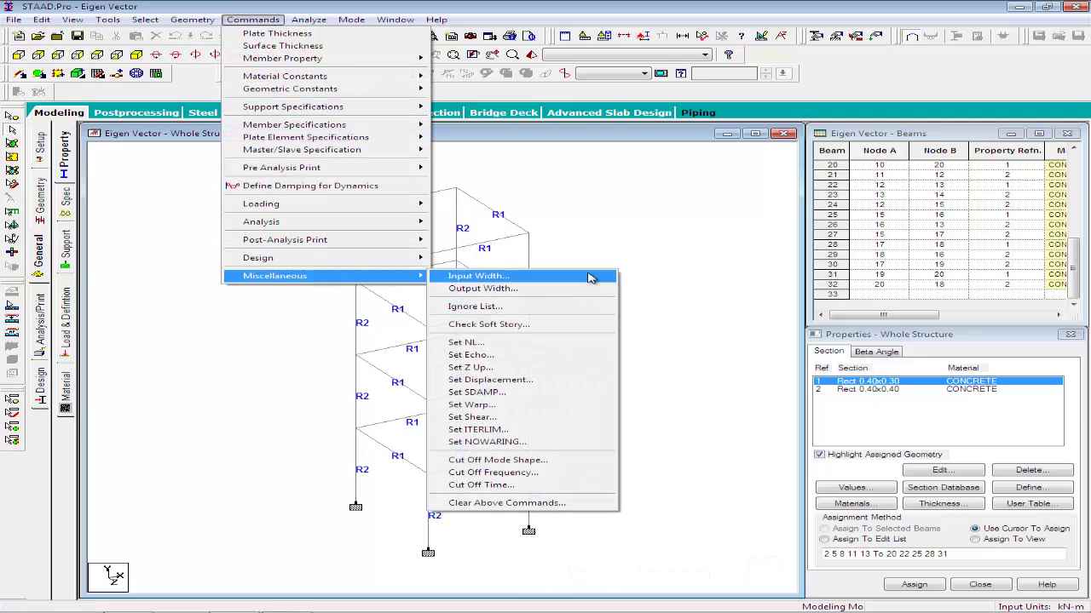
left_click(559, 461)
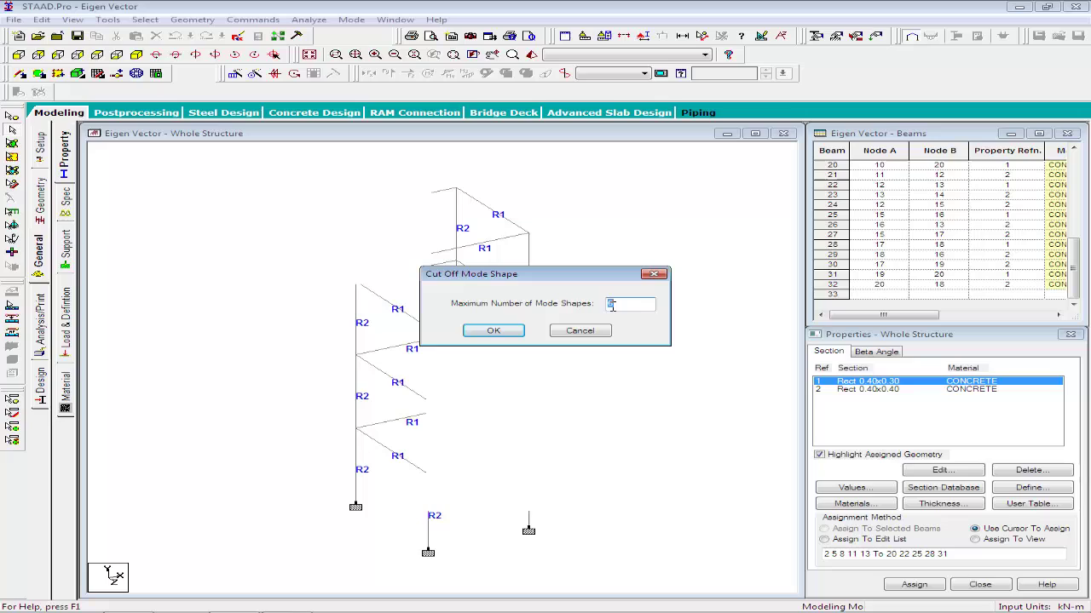
type("10")
Accept the Cut Off Mode Shape dialog with the 10-mode limit
left_click(494, 331)
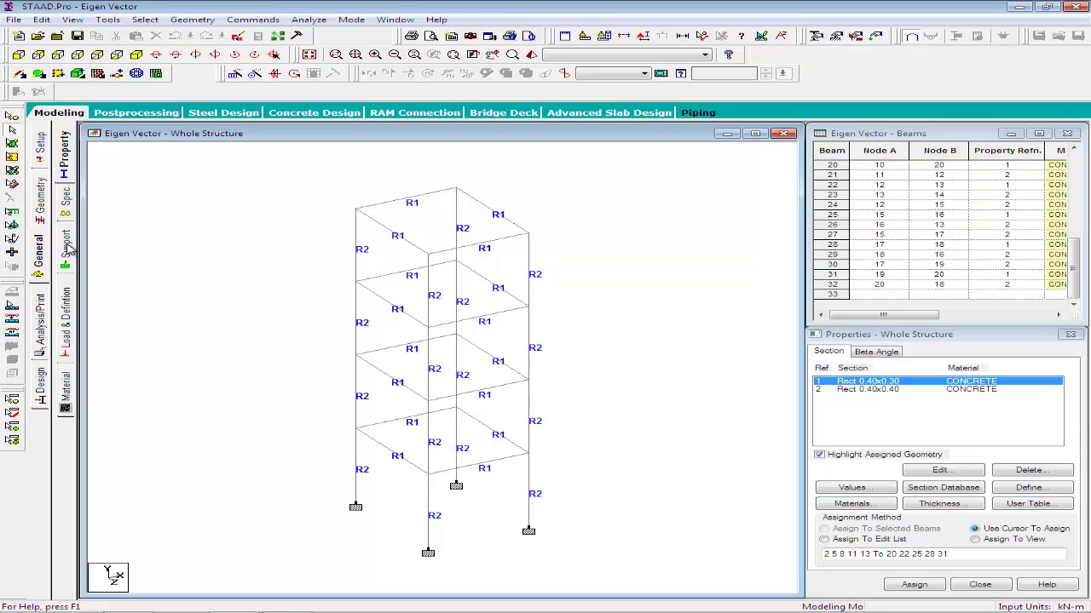
Switch to the Load & Definition page under General
left_click(65, 328)
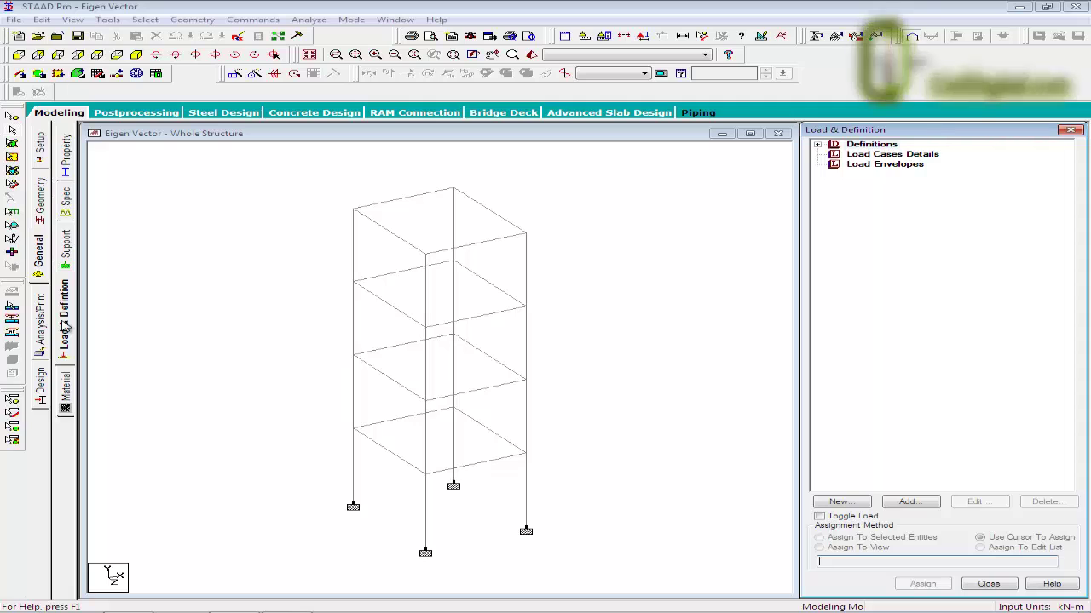
Create primary LOAD CASE 1 under Load Cases Details
left_click(865, 156)
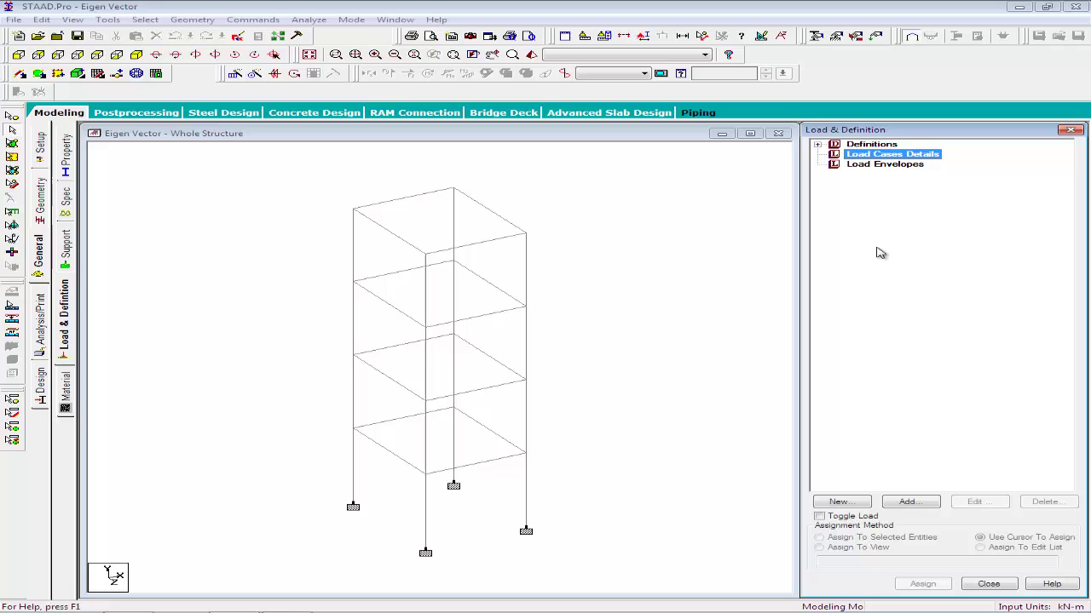
left_click(908, 502)
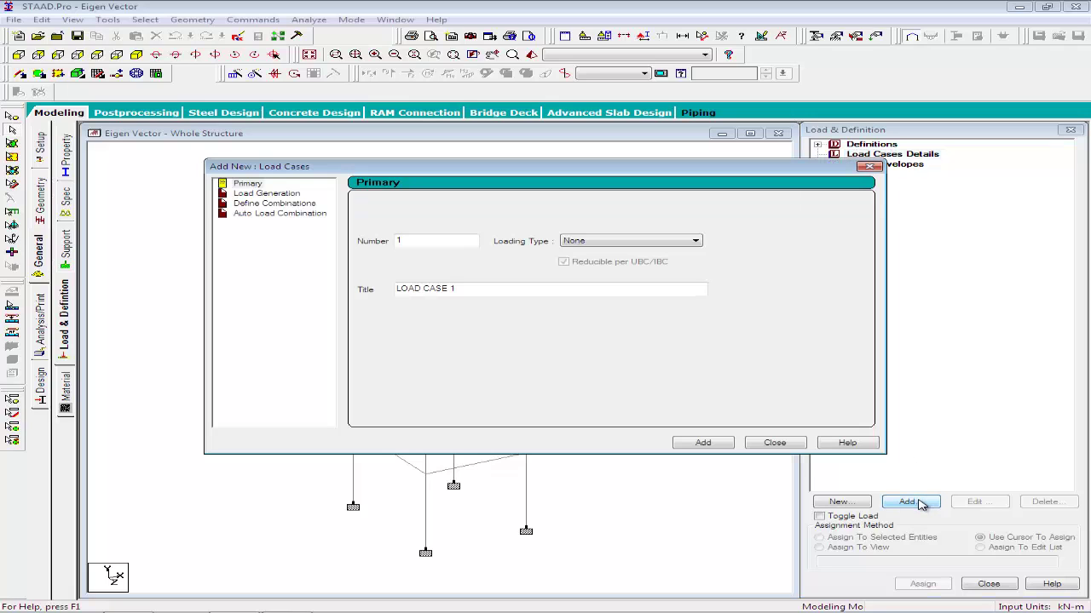
left_click(712, 449)
left_click(799, 444)
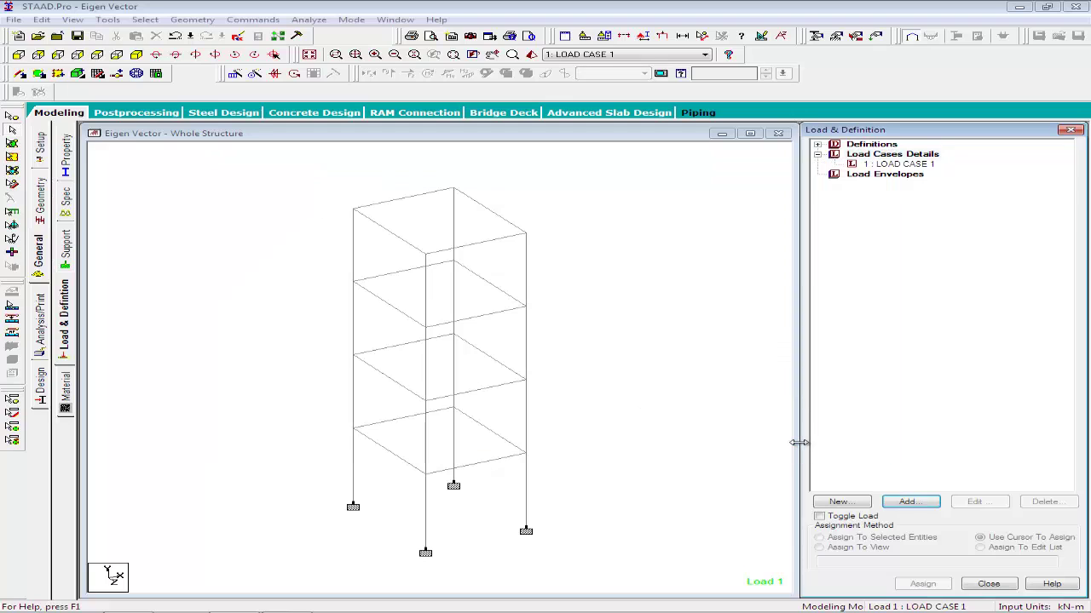
Add selfweight loads in X, Y and Z with factor 1 to LOAD CASE 1
left_click(905, 164)
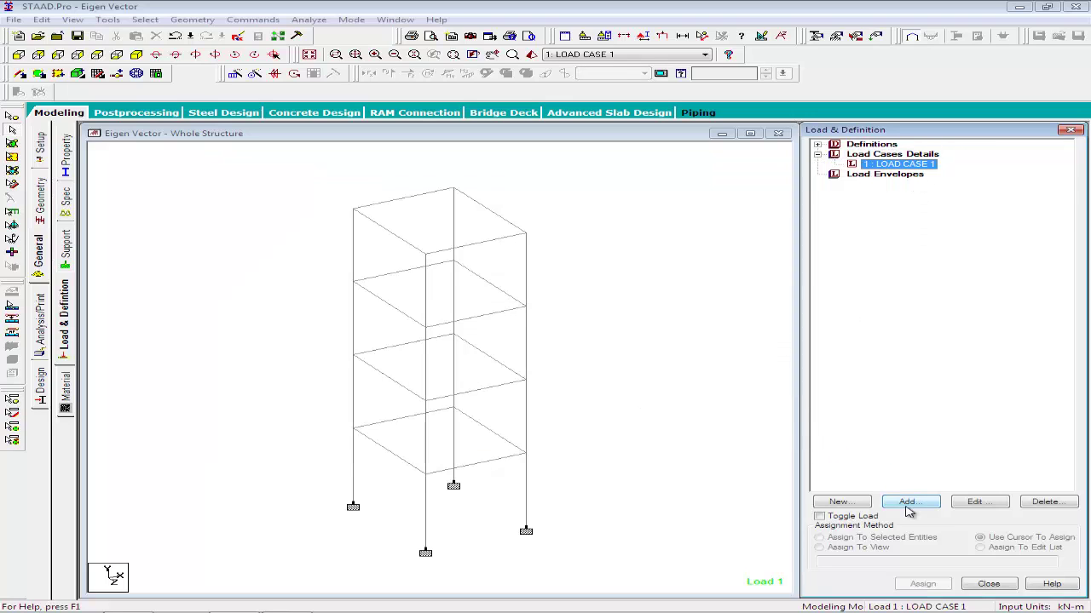
left_click(908, 505)
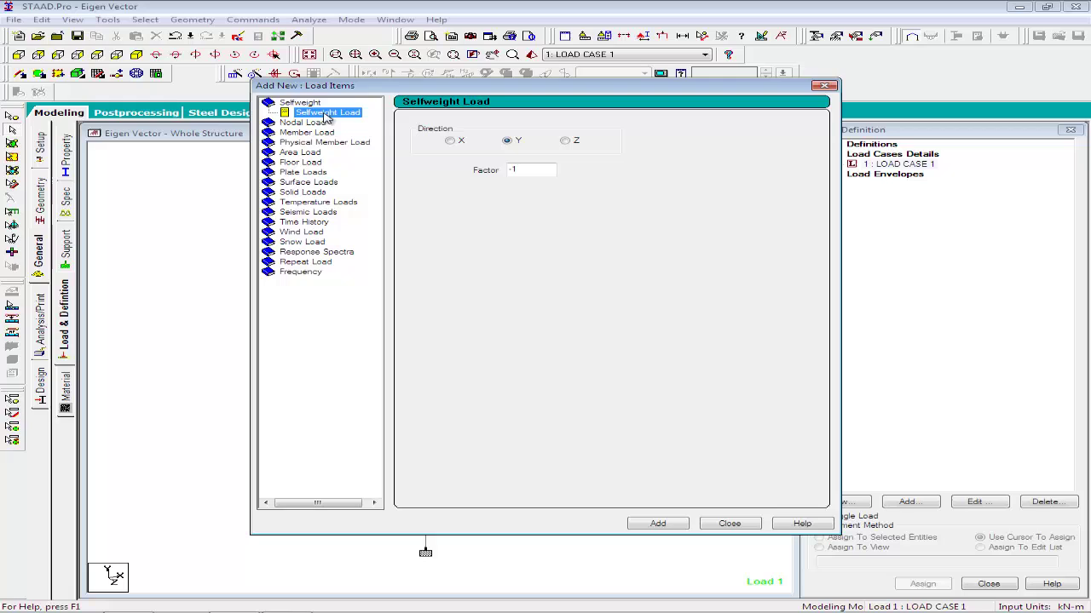
left_click(450, 141)
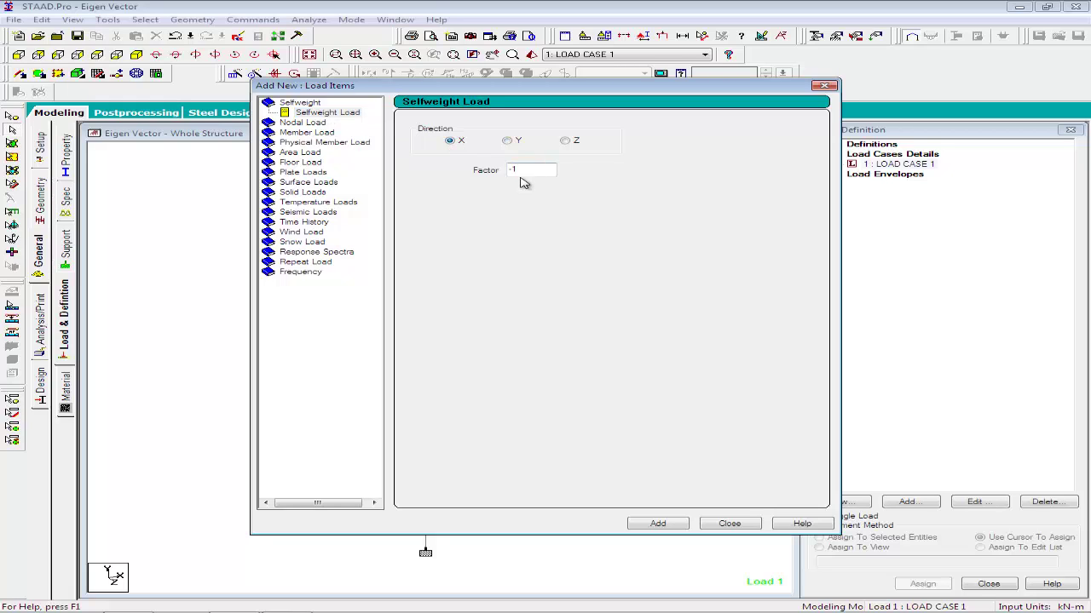
left_click_drag(521, 169, 507, 171)
type("1")
left_click(658, 524)
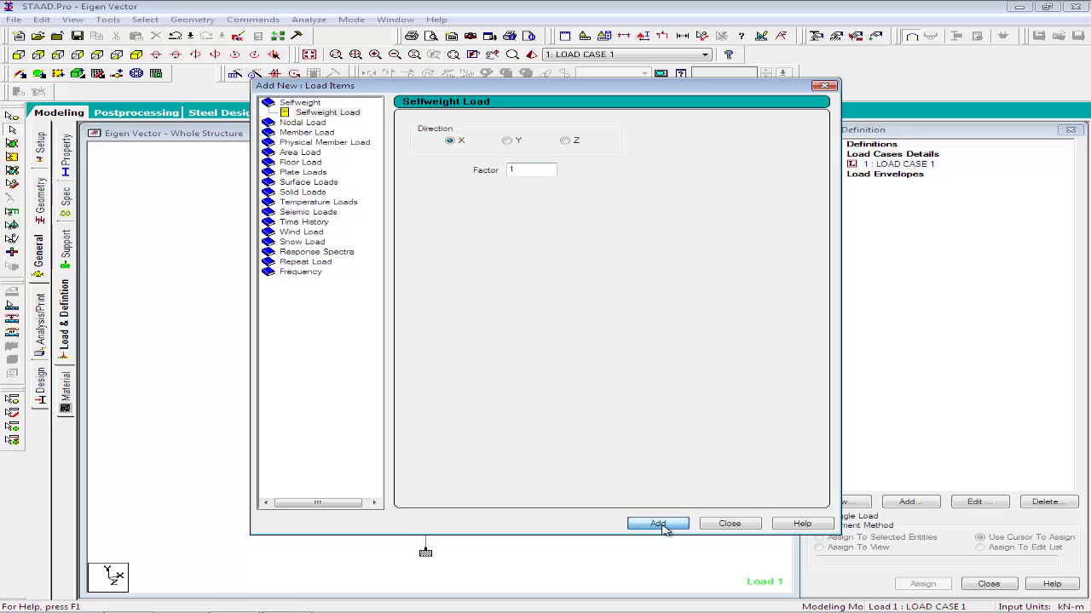
left_click(507, 140)
key("Return")
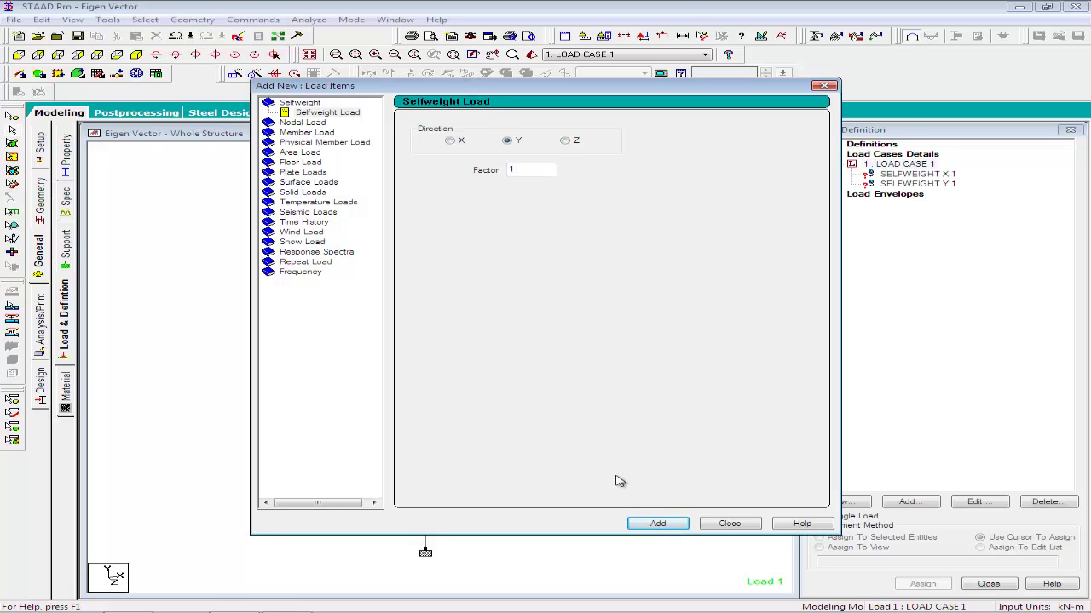
left_click(565, 141)
key("Return")
Add a 3 kN/m2 floor load over Y range 0 to 16 in Global X
left_click(306, 162)
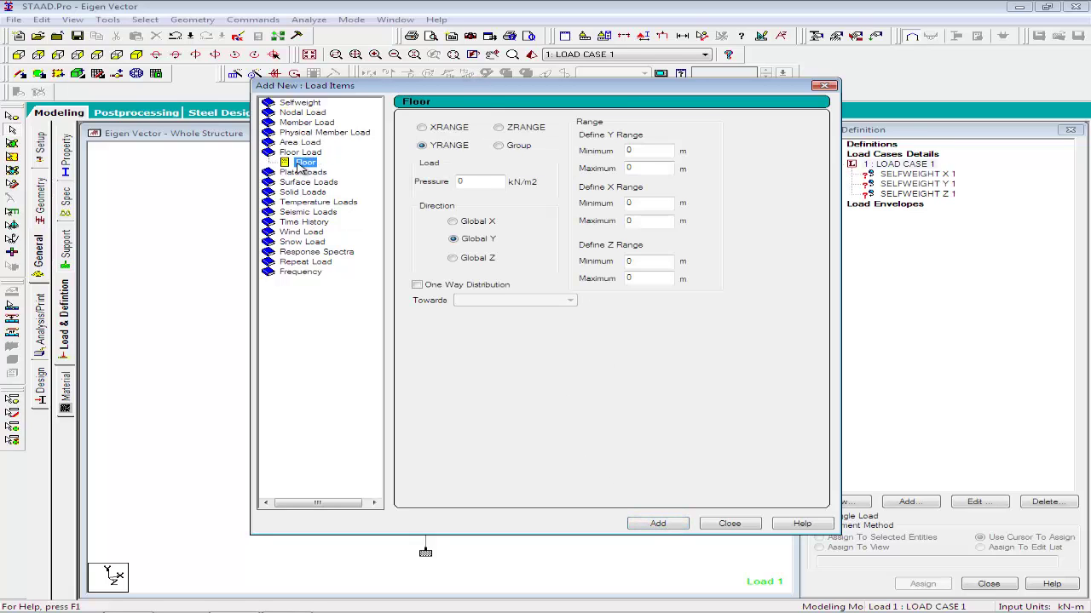
left_click(469, 182)
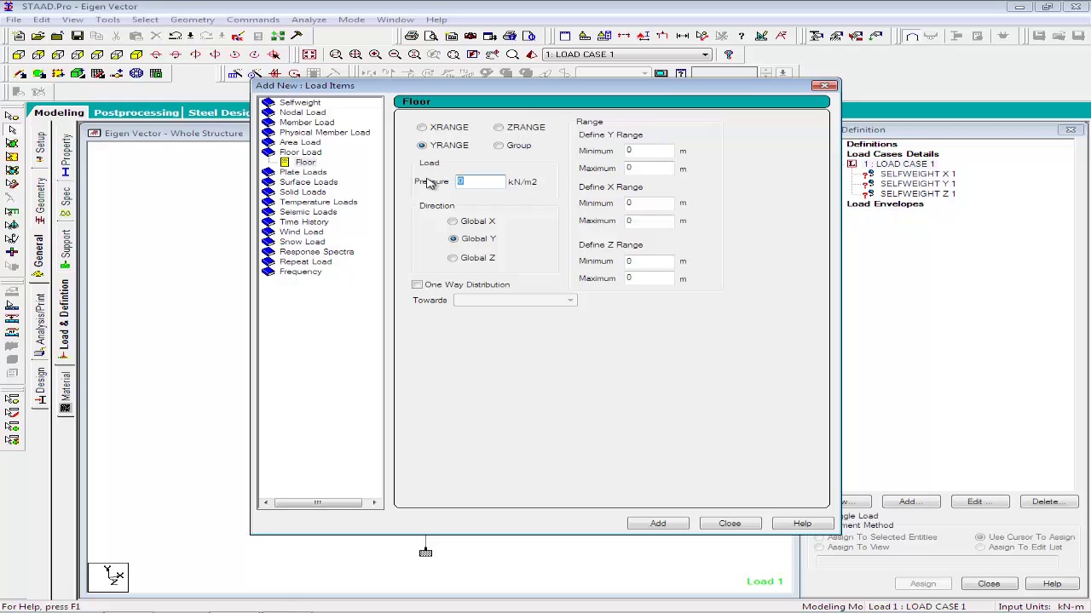
type("3")
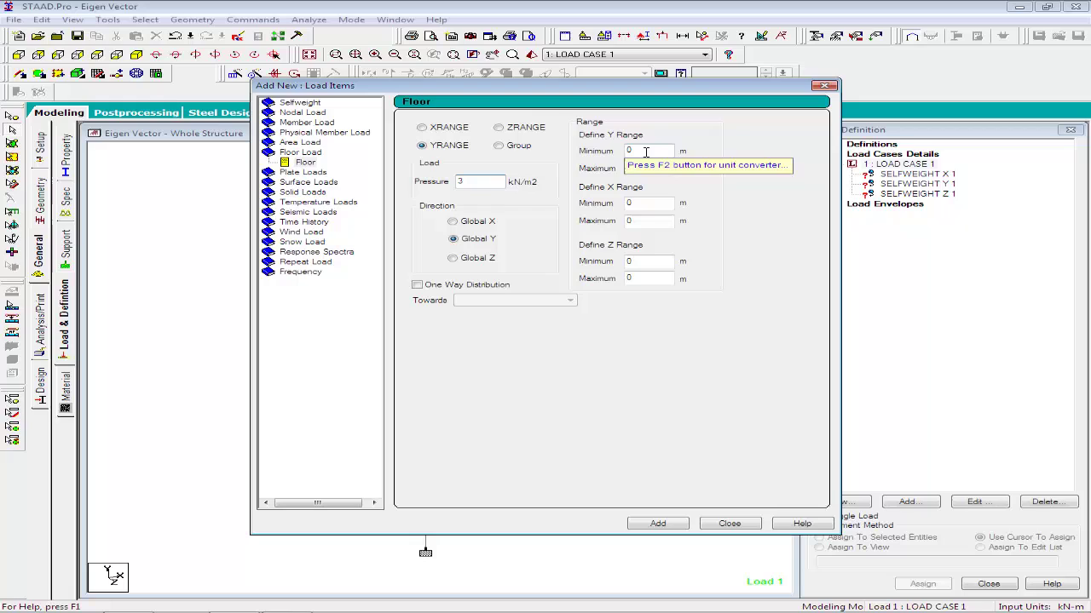
left_click(481, 223)
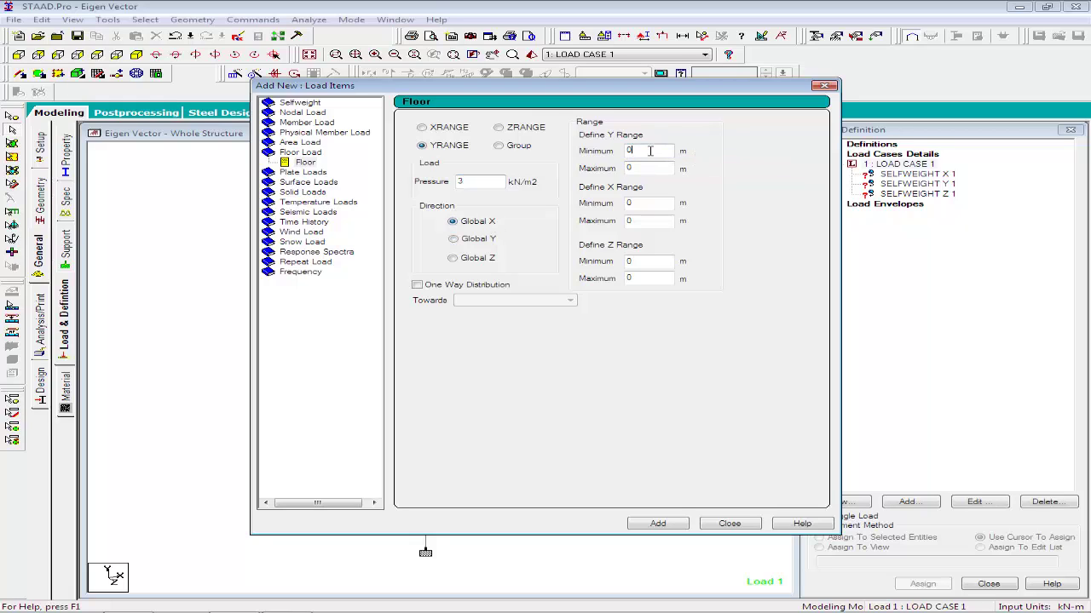
left_click_drag(647, 151, 618, 153)
double_click(630, 169)
type("16")
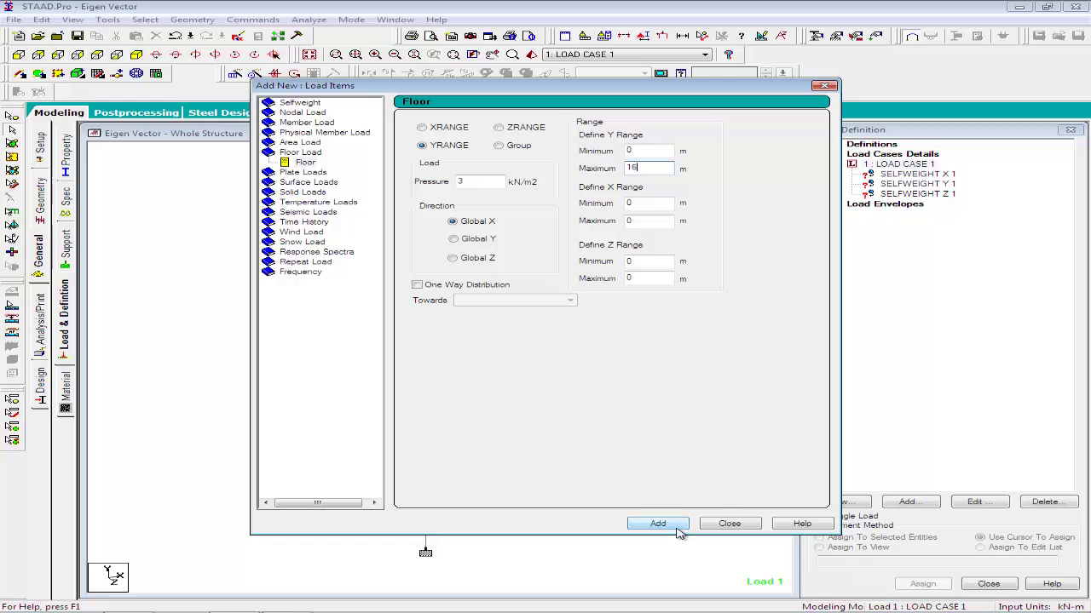
left_click(678, 527)
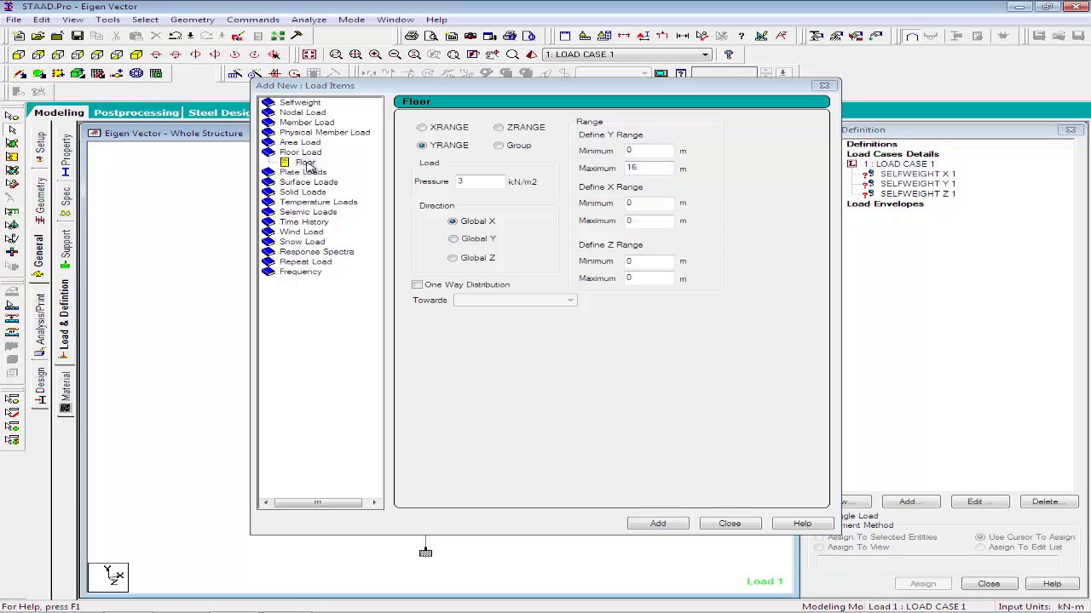
left_click(466, 181)
left_click(463, 219)
left_click(657, 523)
Add the same 3 kN/m2 floor load in Global Y and Global Z
left_click(453, 240)
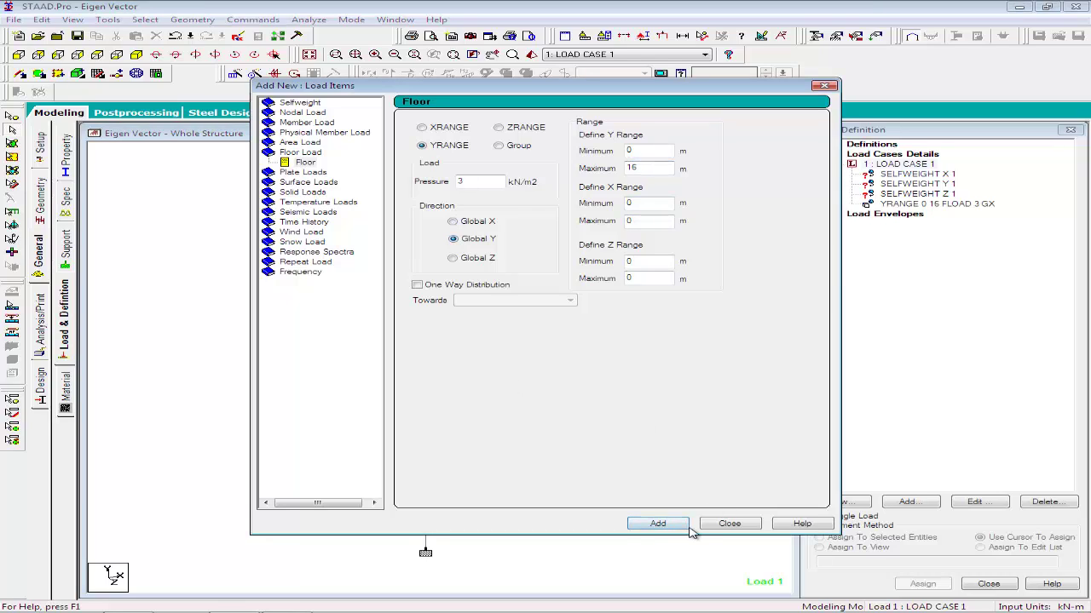
left_click(679, 525)
left_click(453, 259)
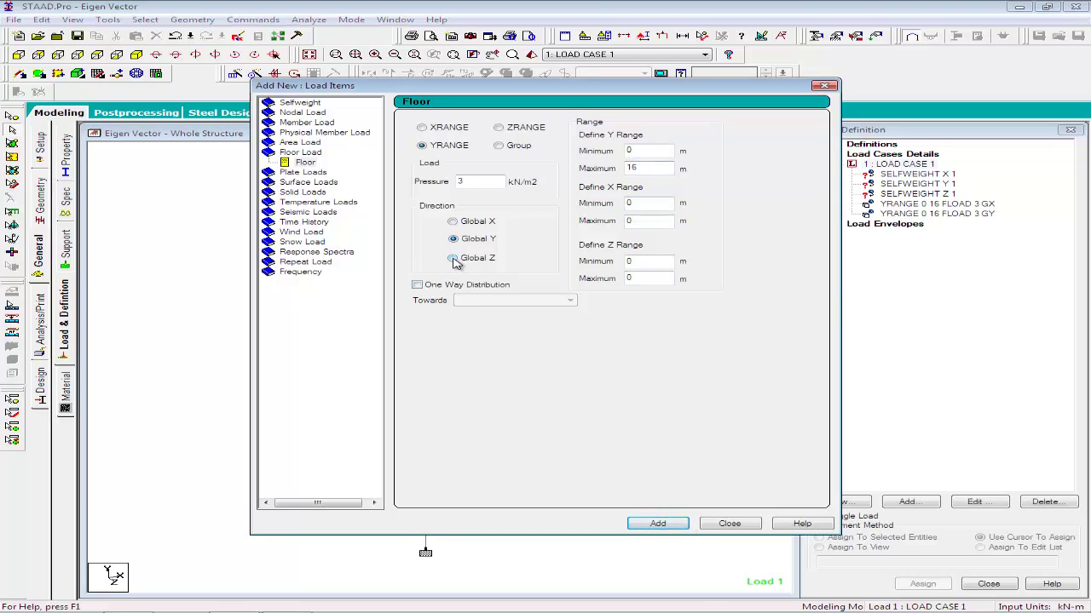
left_click(684, 529)
left_click(730, 523)
Assign the Load Case 1 load items to the whole view, confirming each, then select LOAD CASE 1
left_click(847, 552)
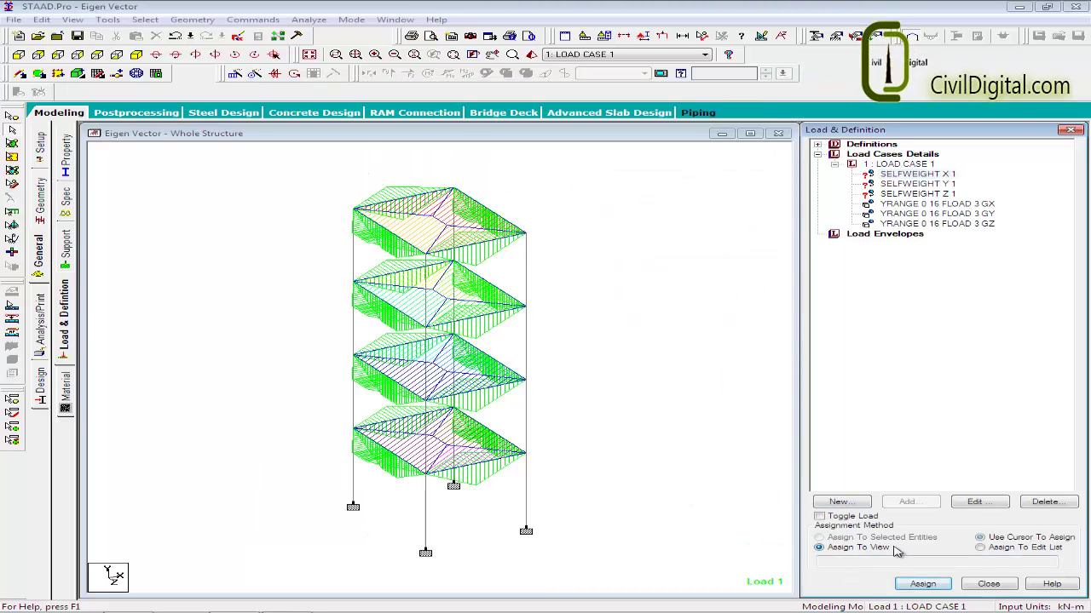
left_click(915, 585)
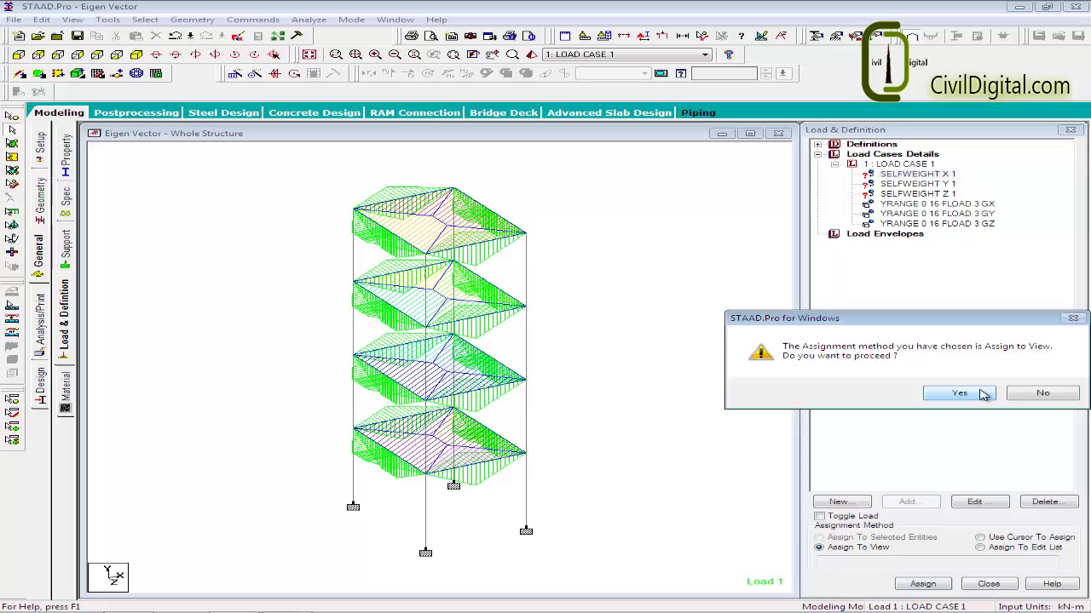
left_click(984, 394)
left_click(941, 185)
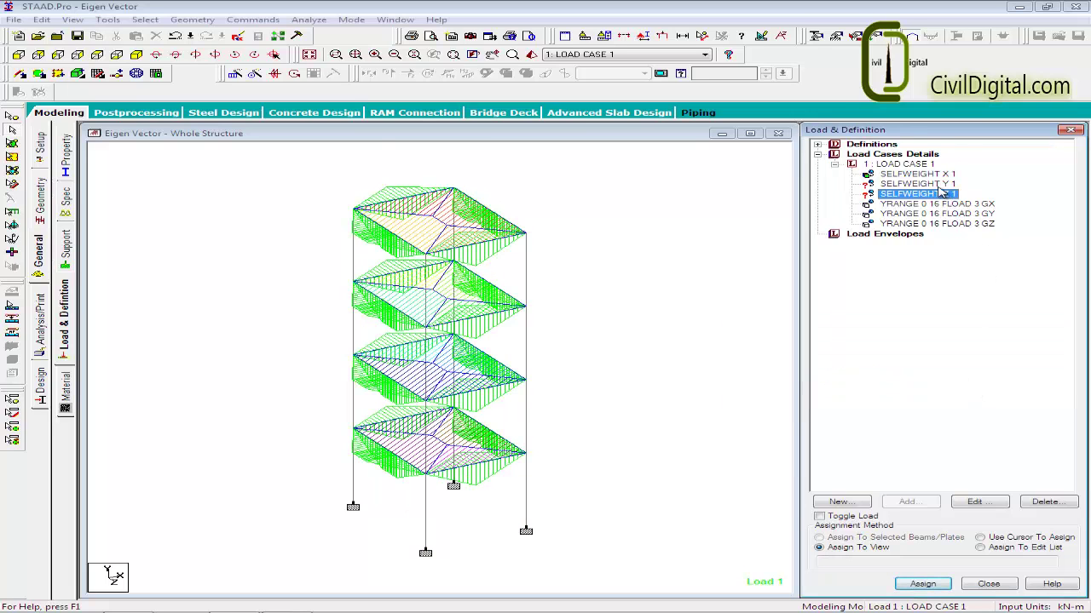
left_click(923, 584)
left_click(903, 395)
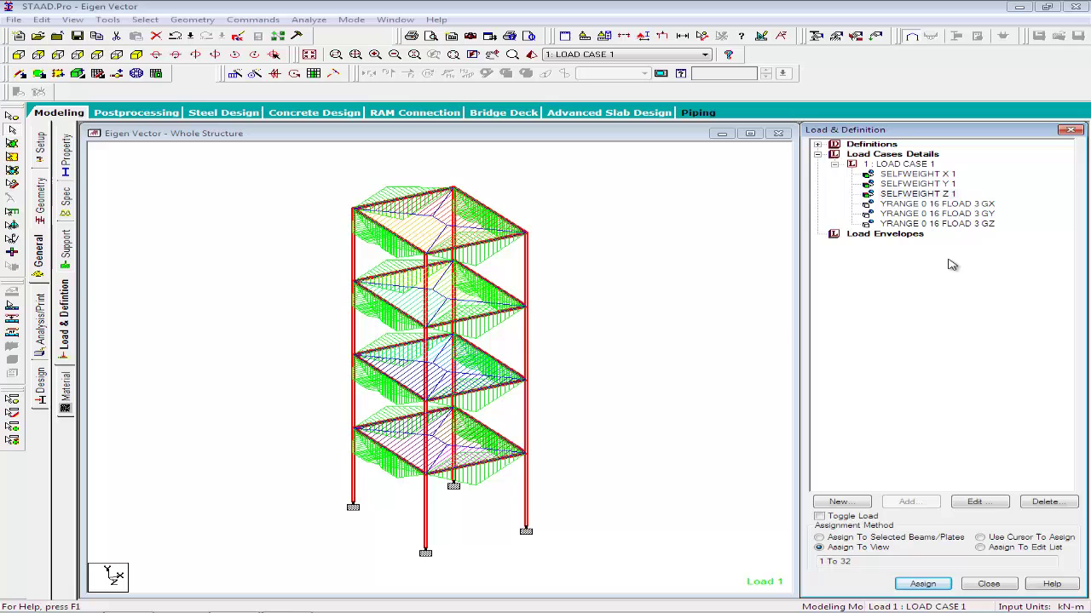
left_click(926, 166)
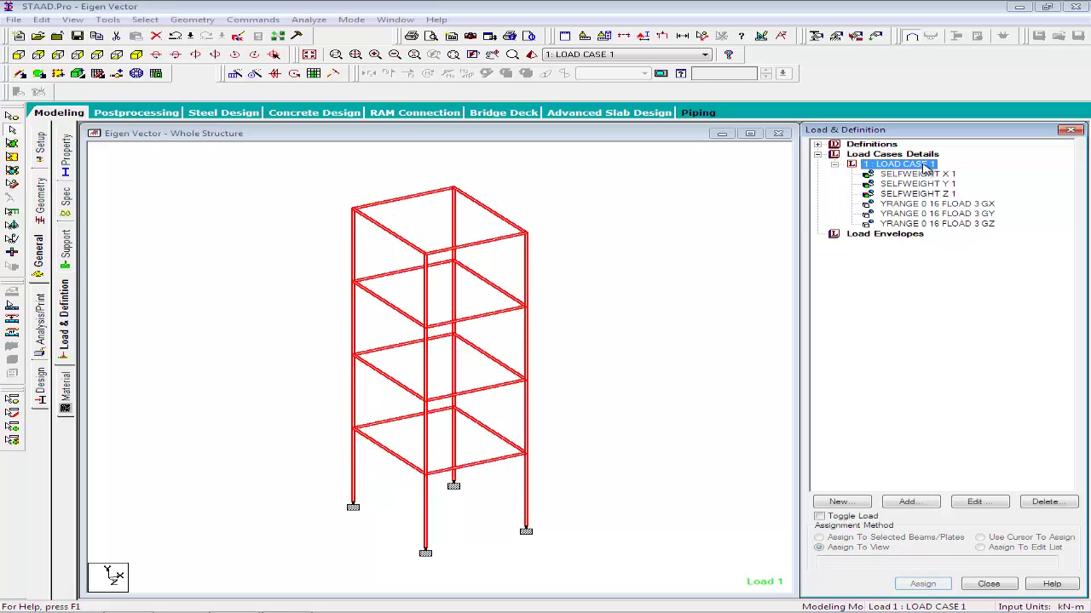
Add a Frequency > Modal Calculation (eigenvalue) item to LOAD CASE 1
left_click(908, 502)
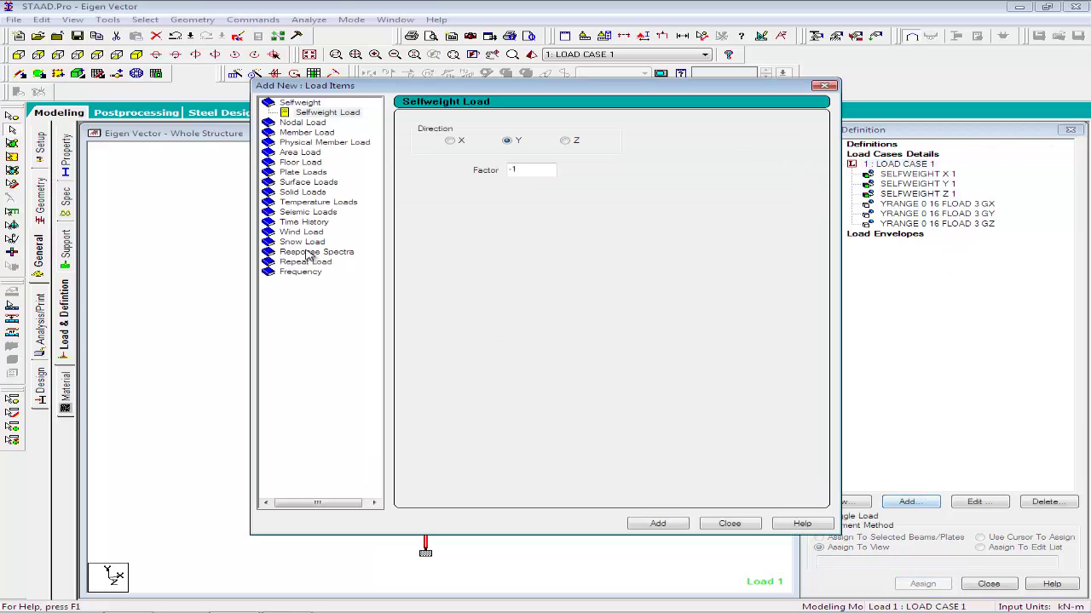
left_click(314, 272)
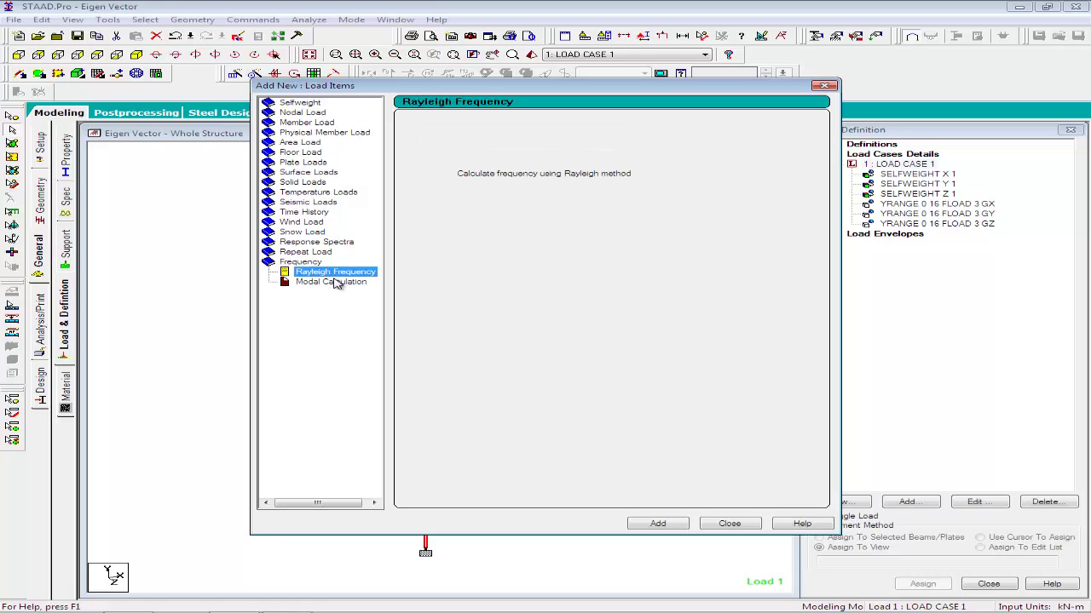
left_click(343, 283)
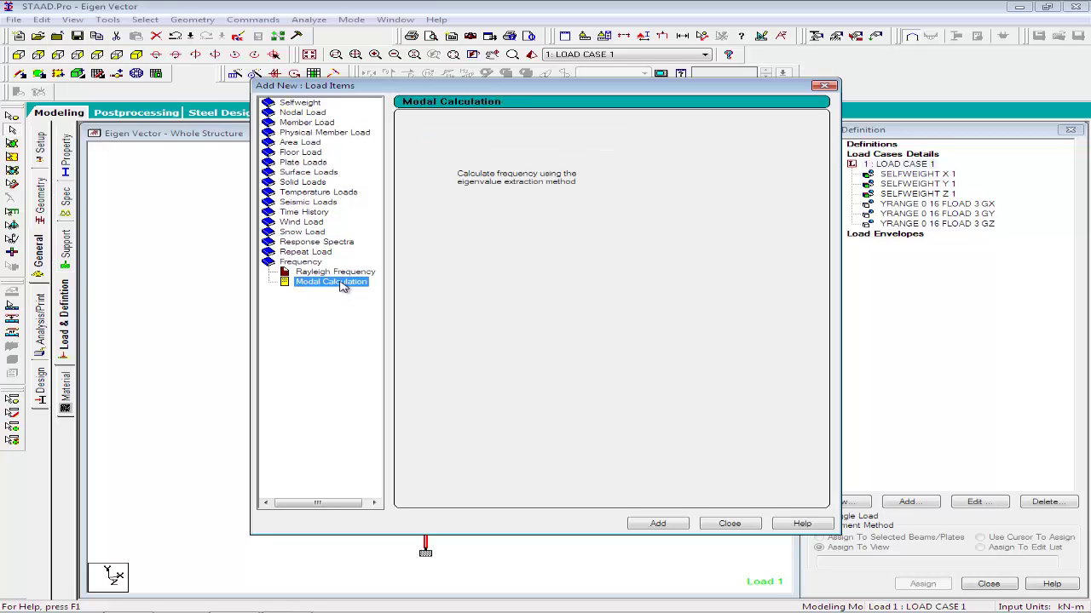
left_click(654, 526)
left_click(721, 525)
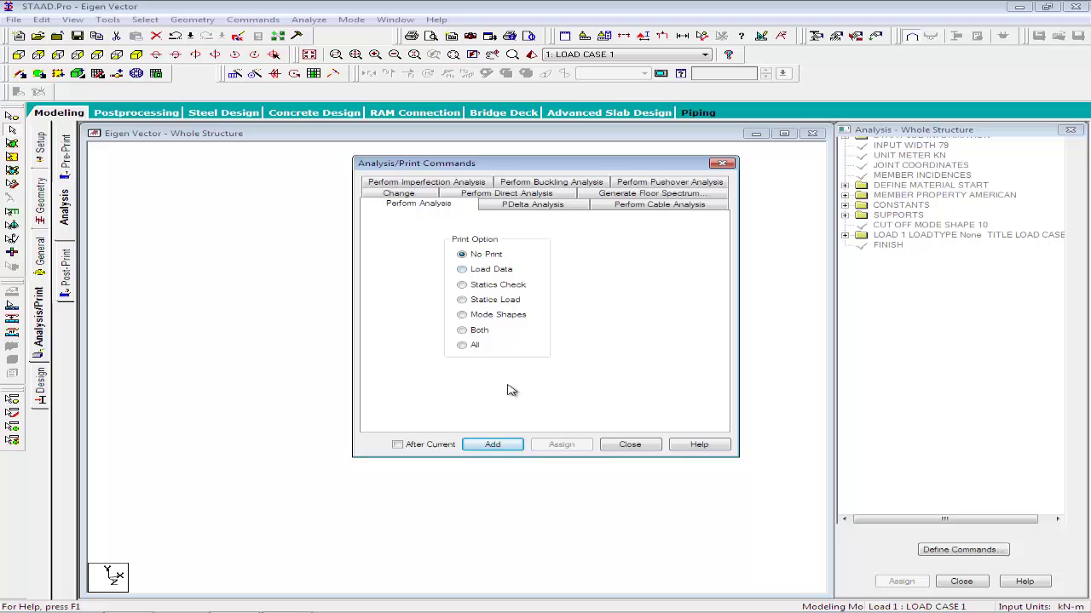
Add a PERFORM ANALYSIS command, then save the model and run the analysis
left_click(492, 445)
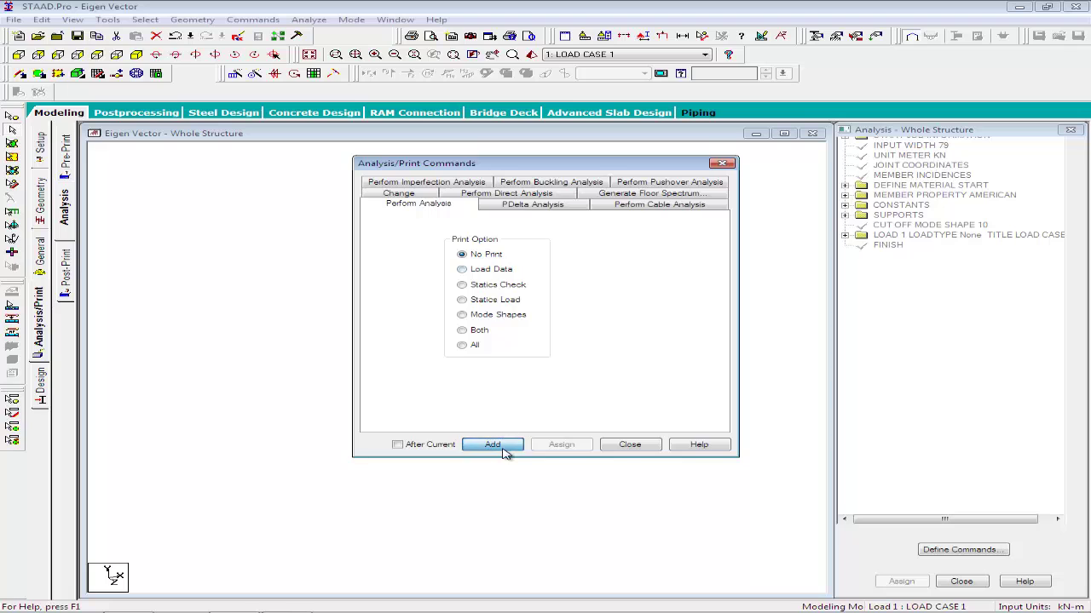
left_click(633, 445)
left_click(648, 444)
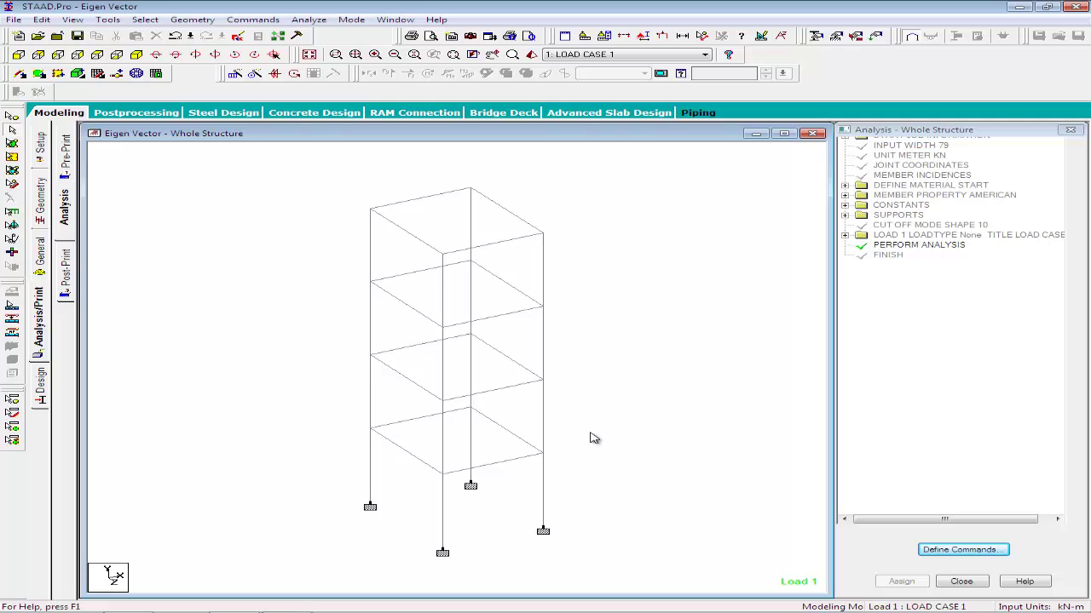
left_click(309, 20)
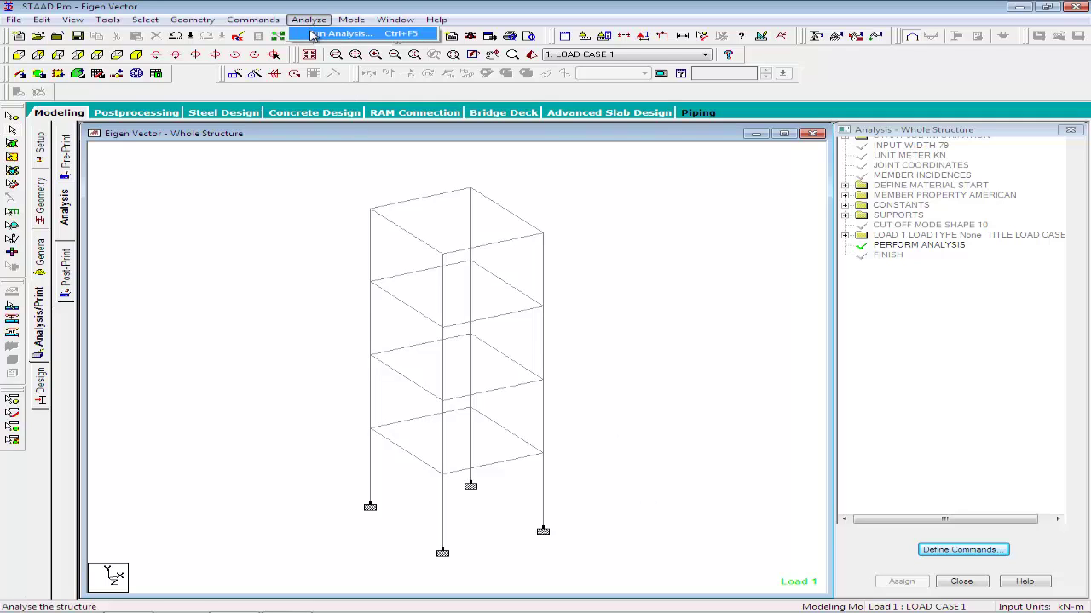
left_click(311, 34)
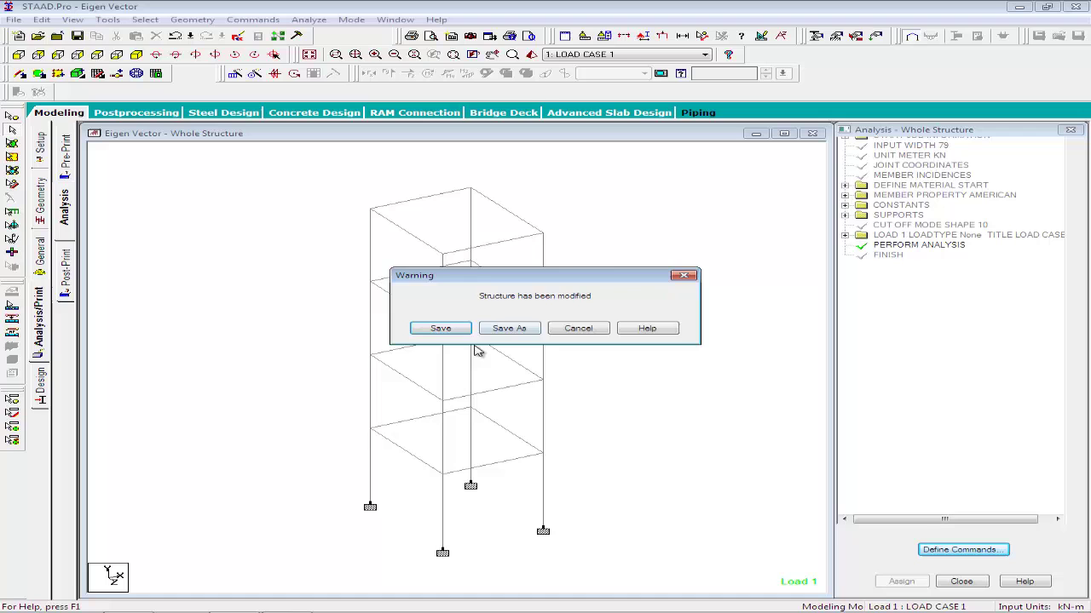
left_click(435, 326)
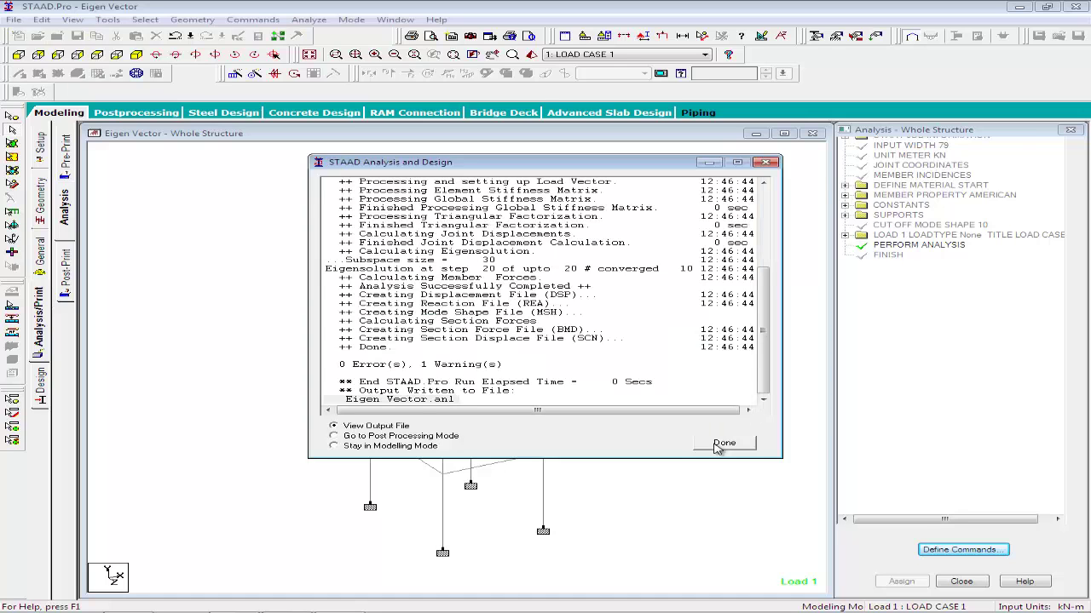
Open the output's EIGENSOLUTION table: mode 1 at 1.408 Hz through mode 10 at 8.763 Hz
left_click(724, 444)
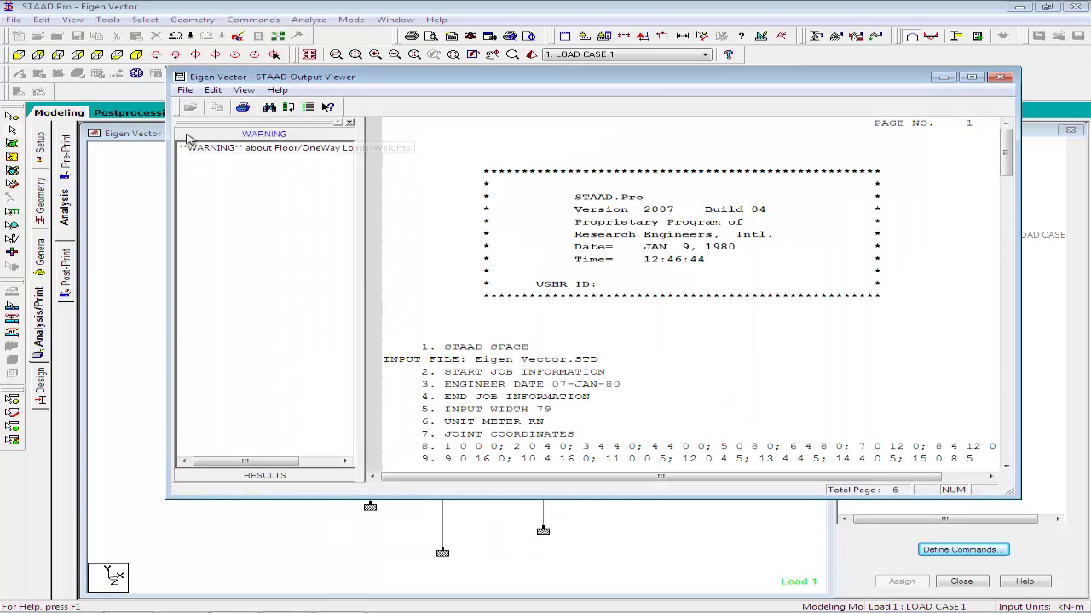
left_click(258, 475)
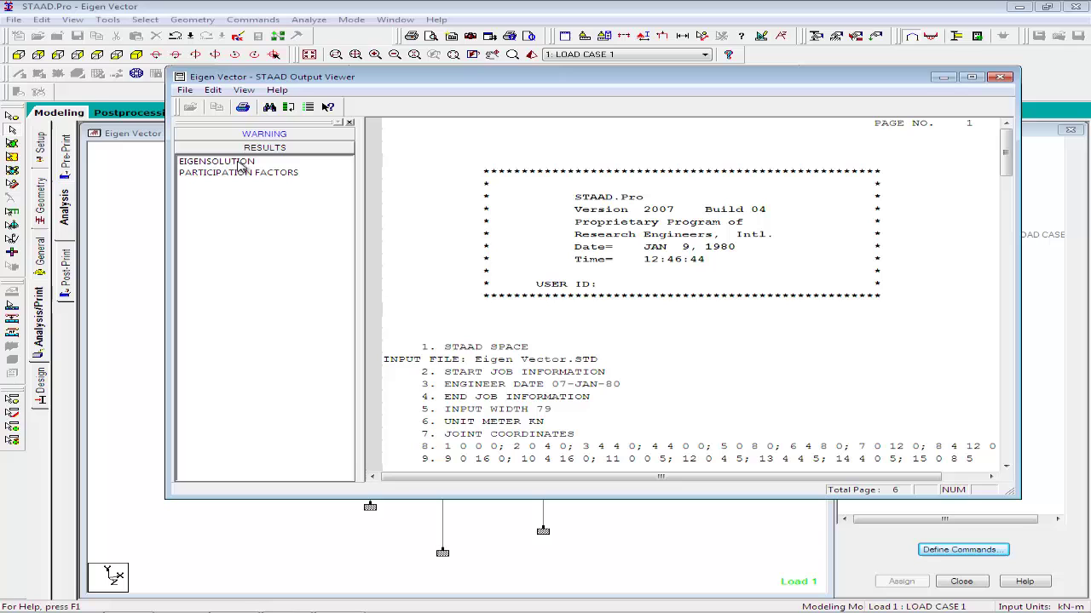
left_click(241, 166)
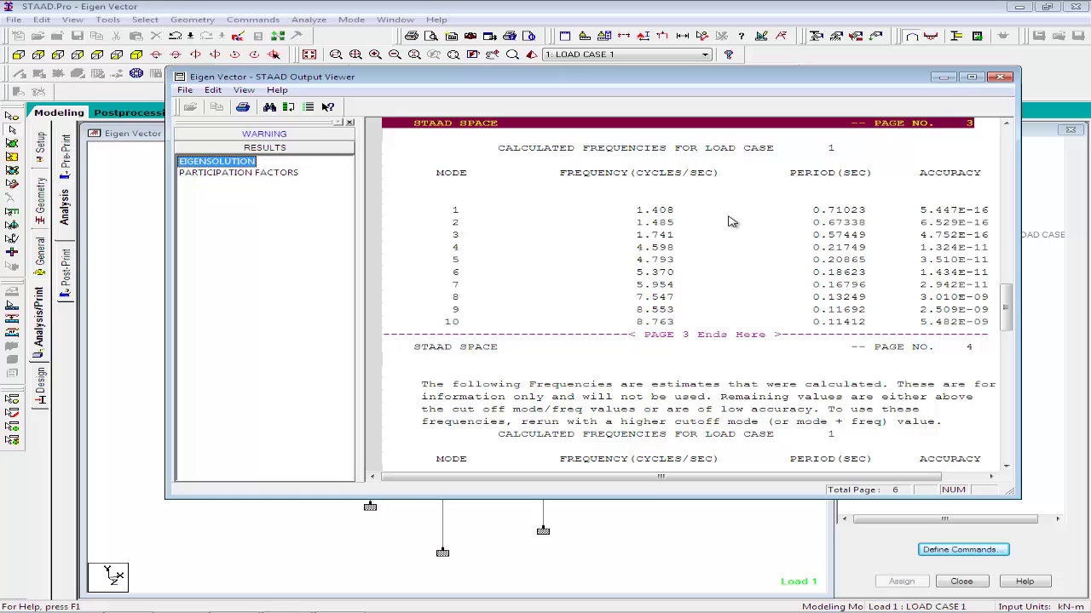
left_click(455, 324)
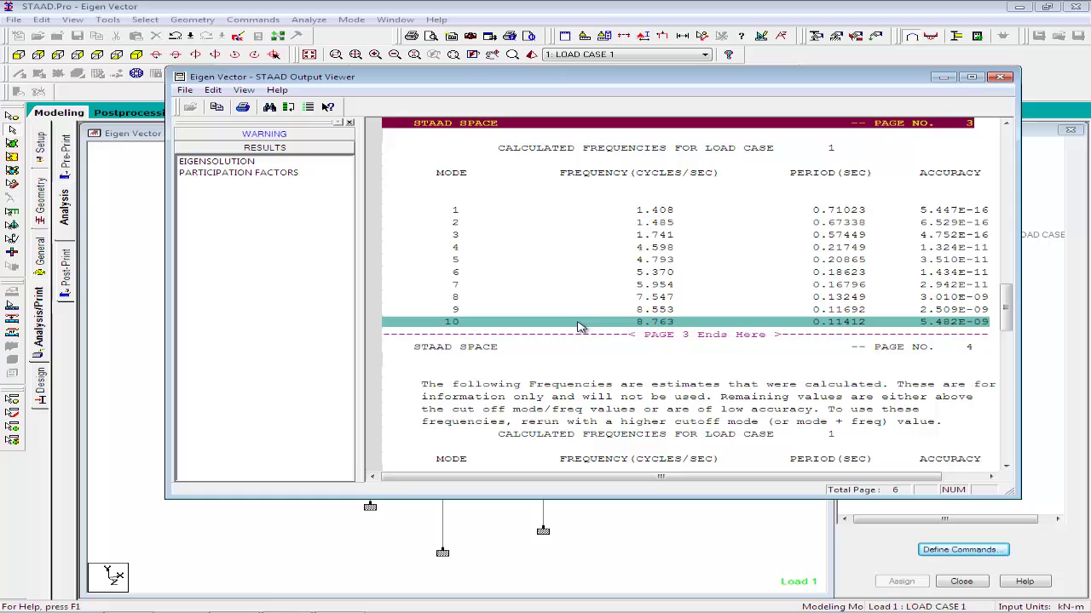
left_click(635, 210)
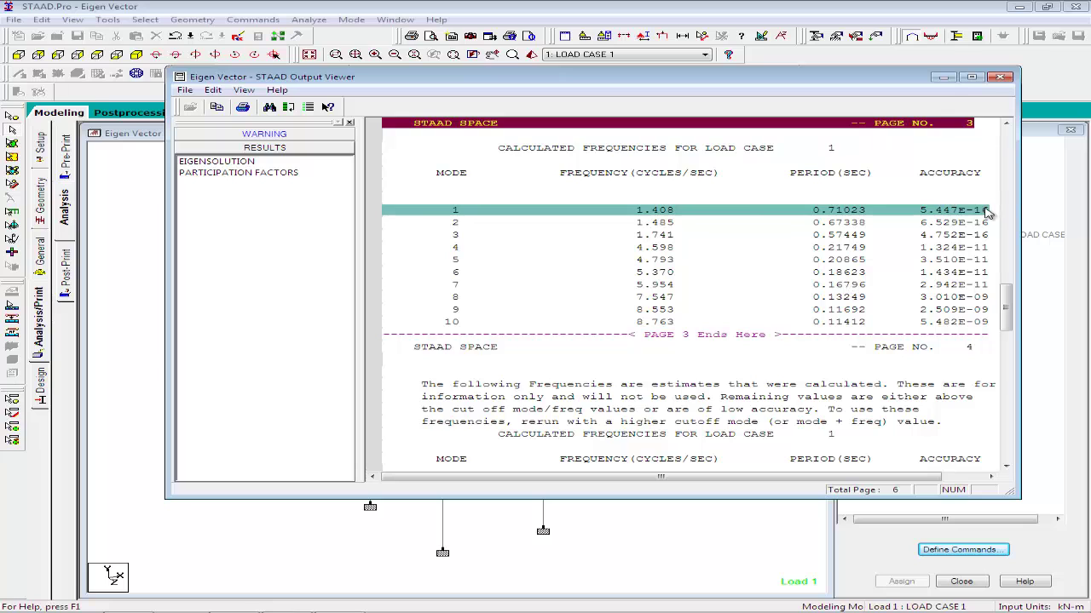
scroll(840, 211, "down", 3)
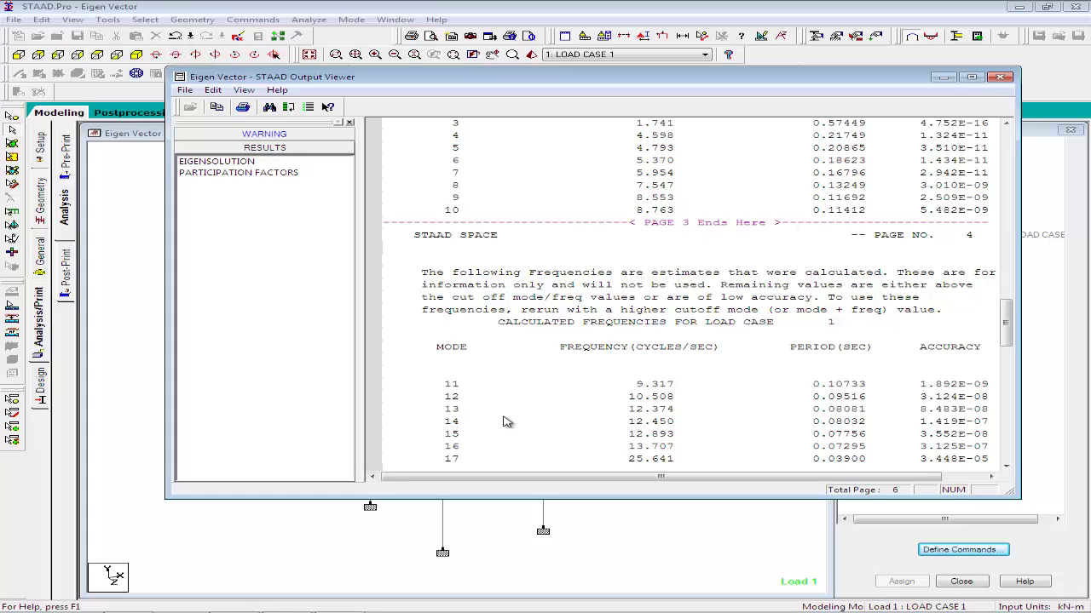
scroll(504, 421, "down", 8)
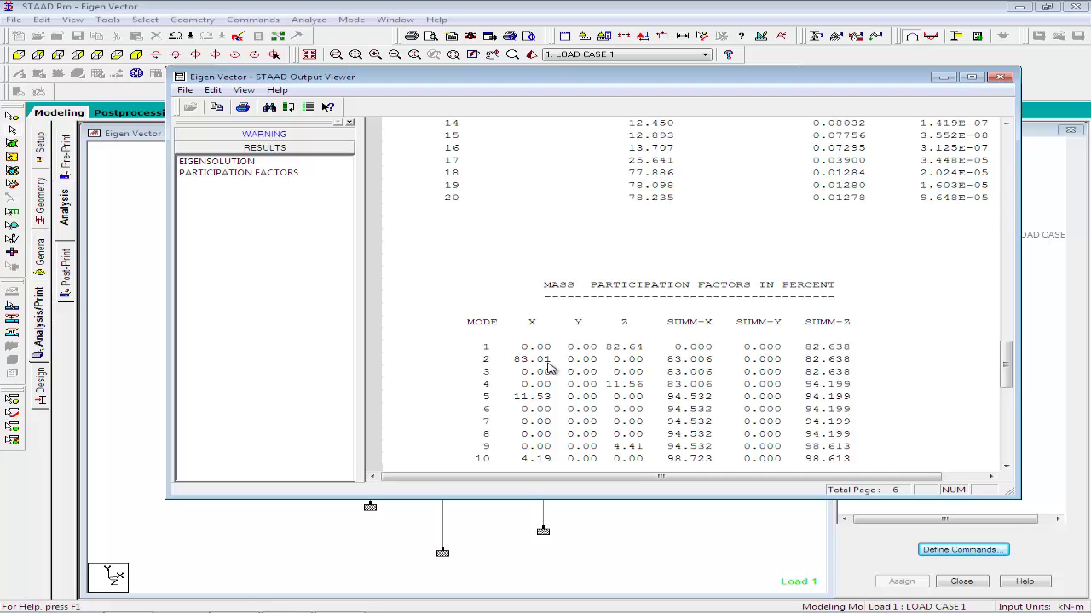
scroll(549, 366, "up", 5)
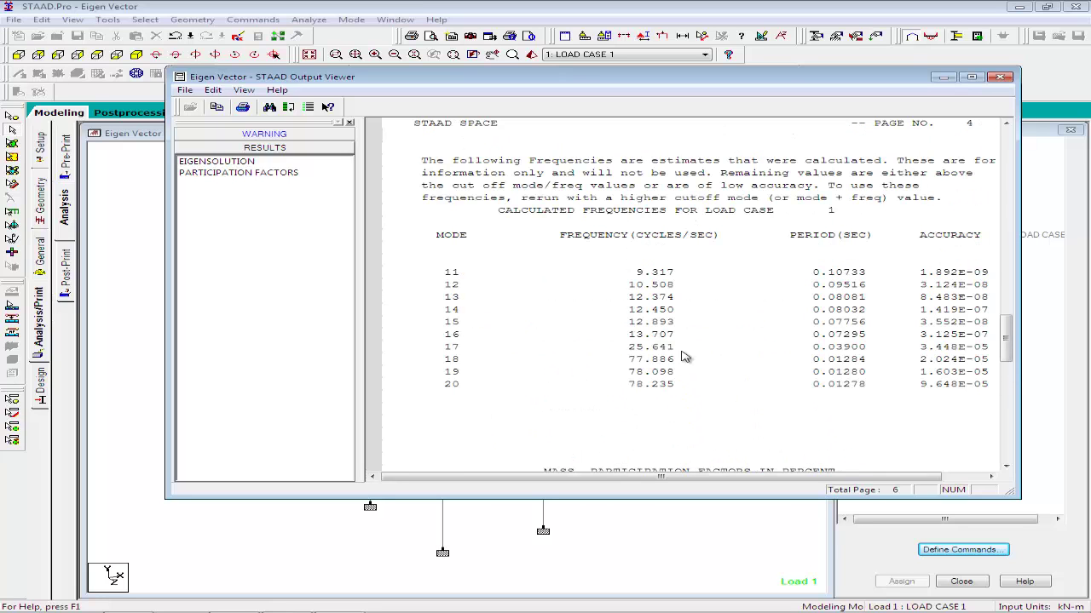
scroll(860, 334, "up", 7)
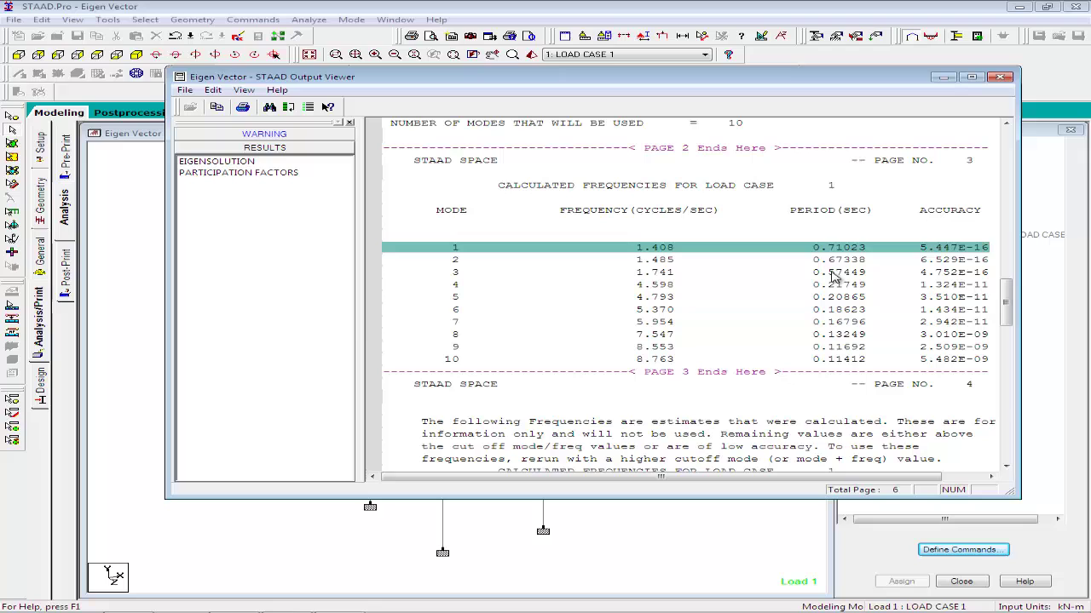
left_click(851, 260)
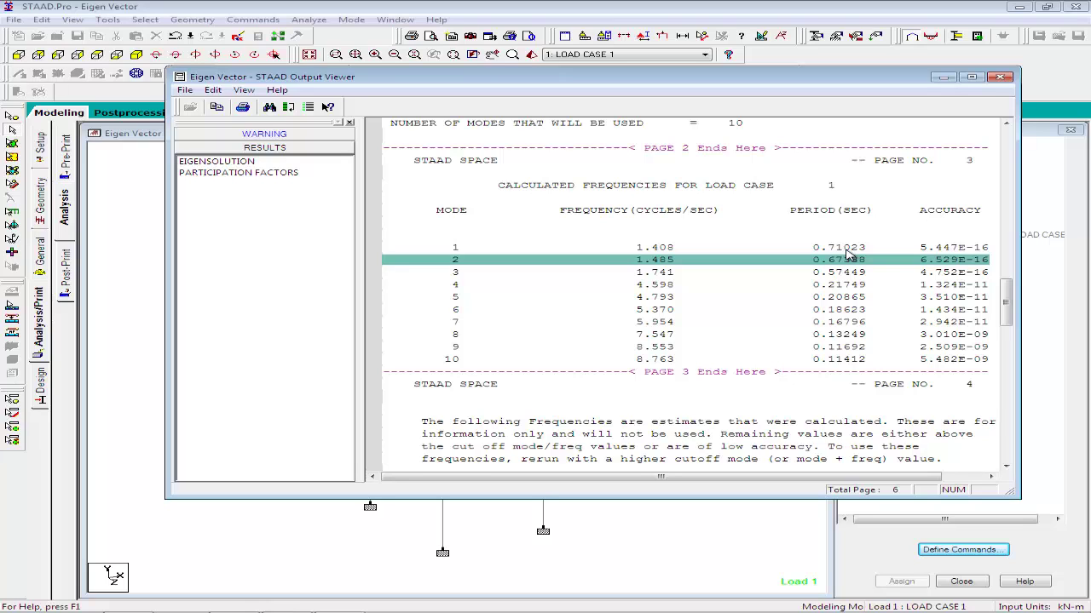
scroll(767, 258, "down", 10)
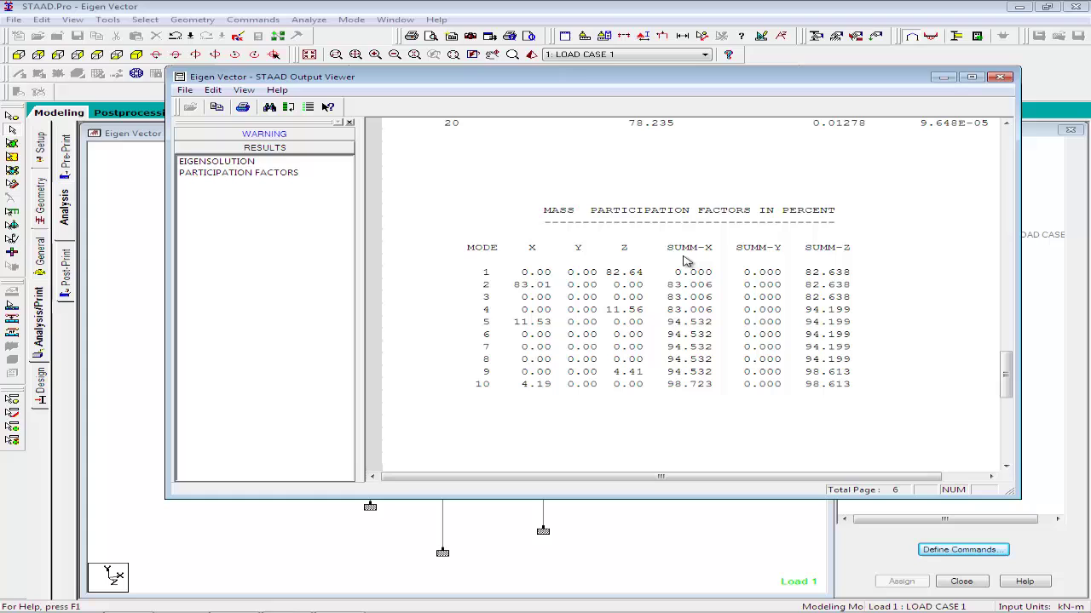
Review the mass participation table, marking mode 2 and mode 5 (11.53% X, cumulative 94.532%)
left_click(686, 287)
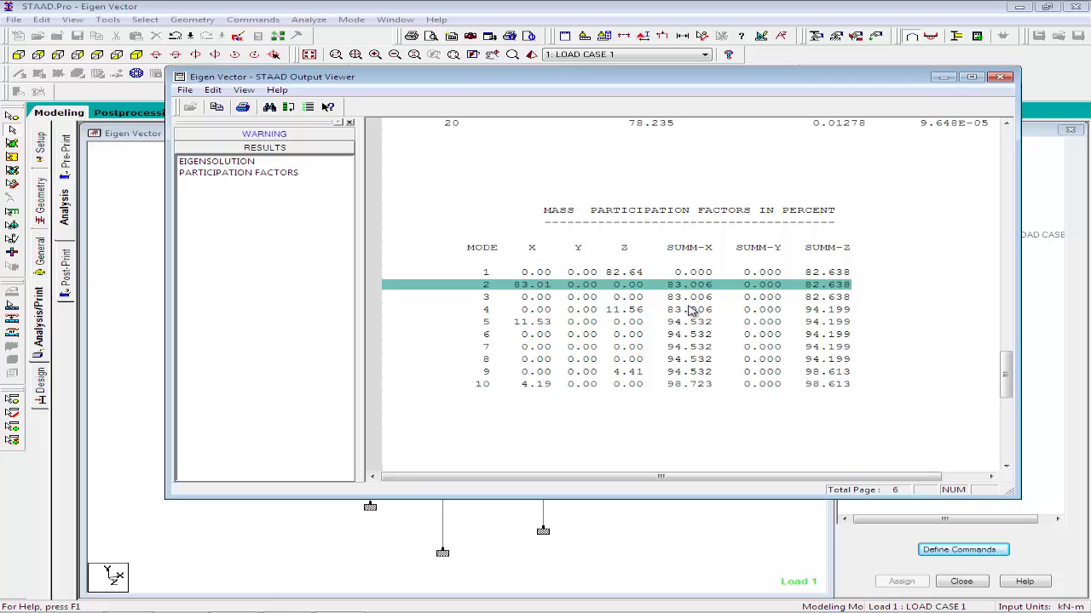
left_click(693, 323)
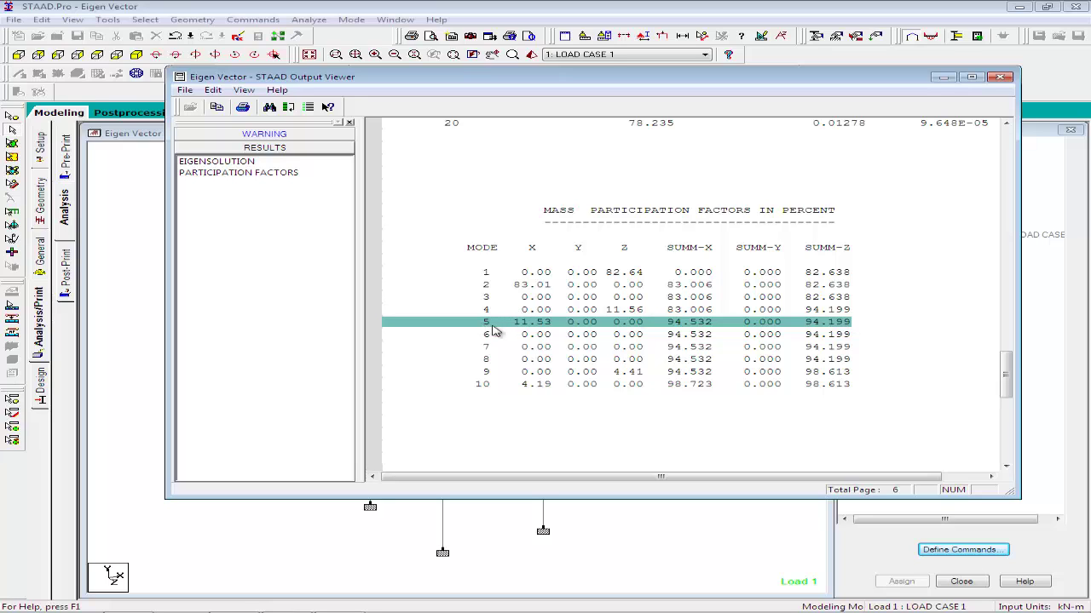
scroll(742, 333, "up", 1)
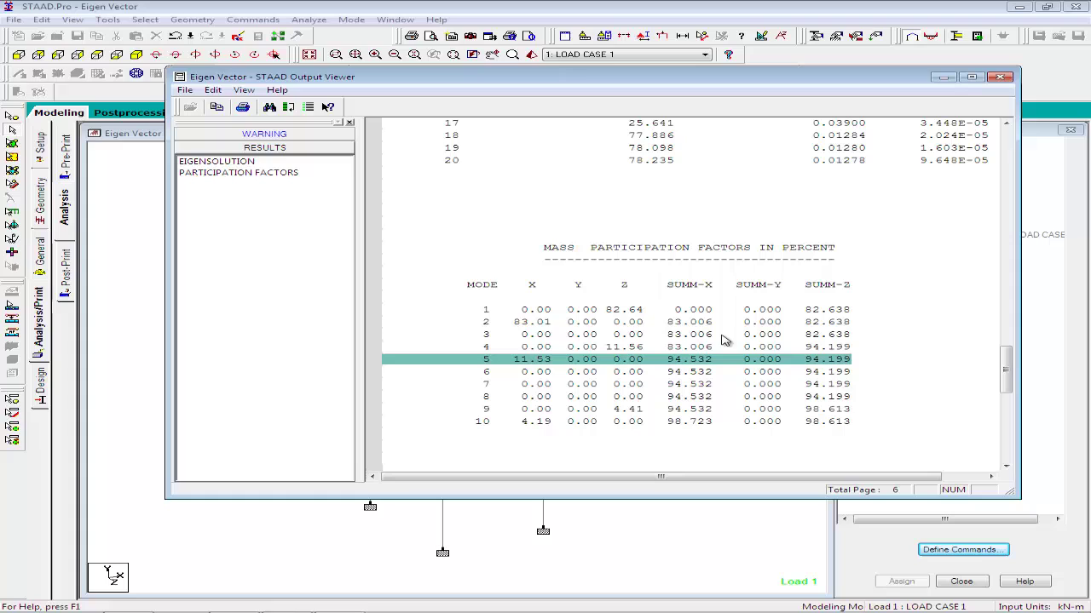
Highlight the mode 3 row in the participation factors table
left_click(633, 336)
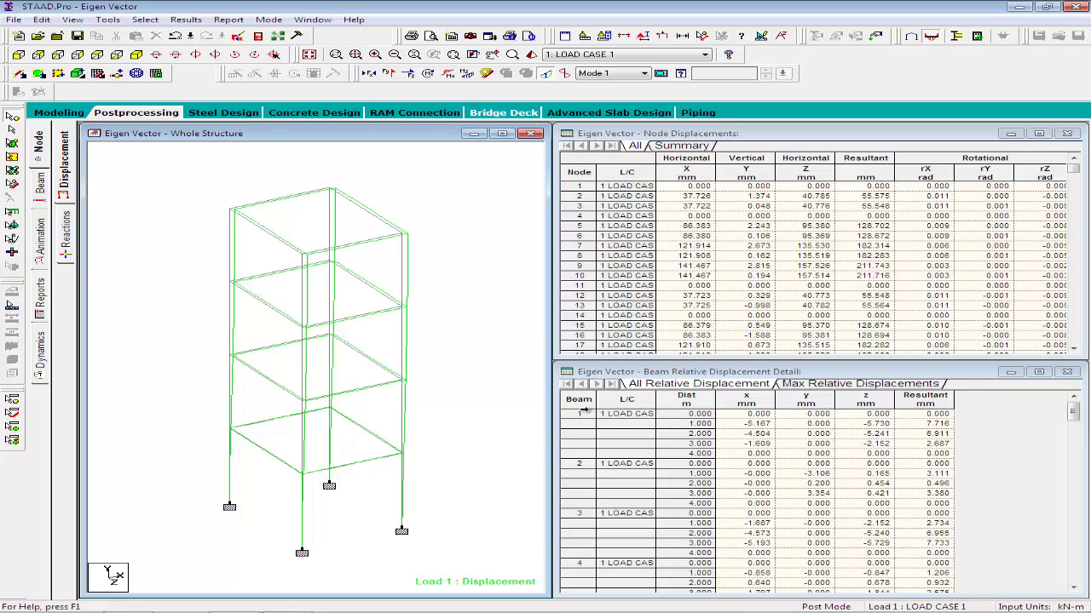
Open the Dynamics Modes results and select mode 1 in the Frequencies & Mass Participations table
left_click(40, 350)
left_click(66, 160)
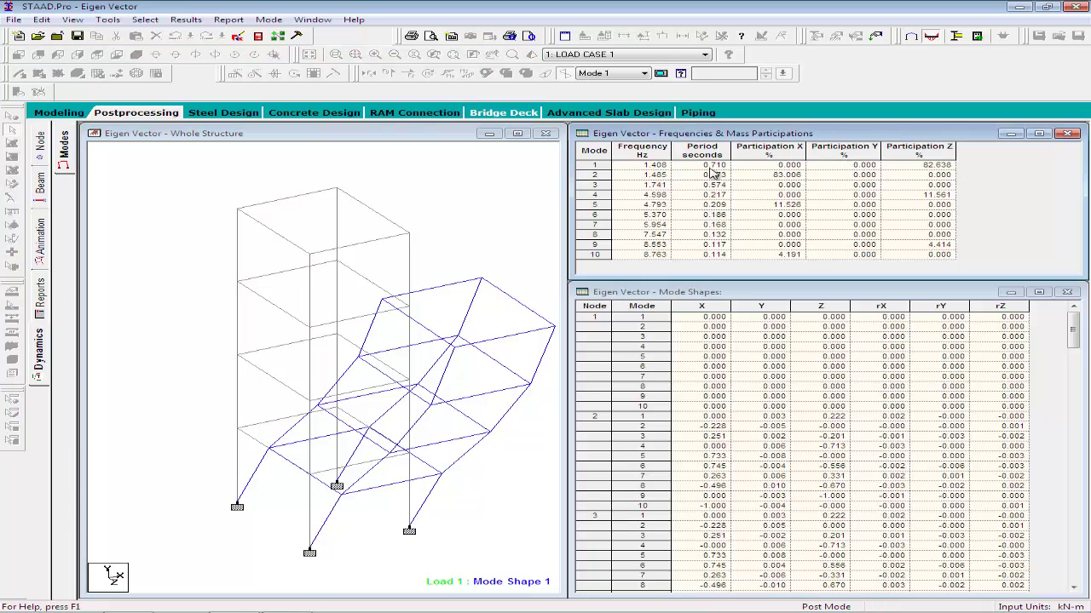
left_click(585, 166)
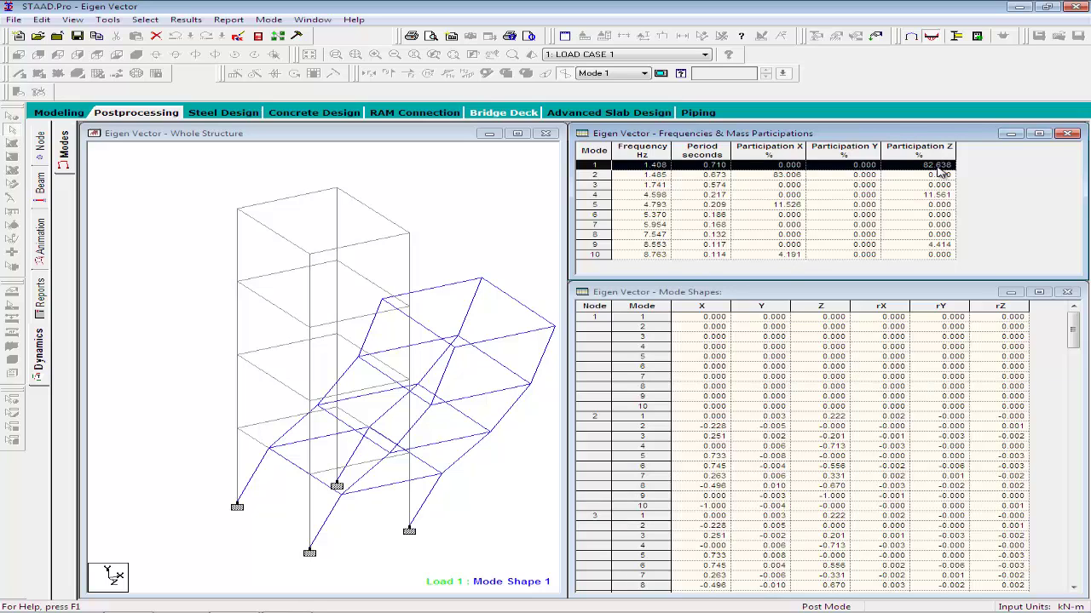
Show mode shape 2 from the Active Mode list and bring up the Diagrams Animation settings
left_click(644, 73)
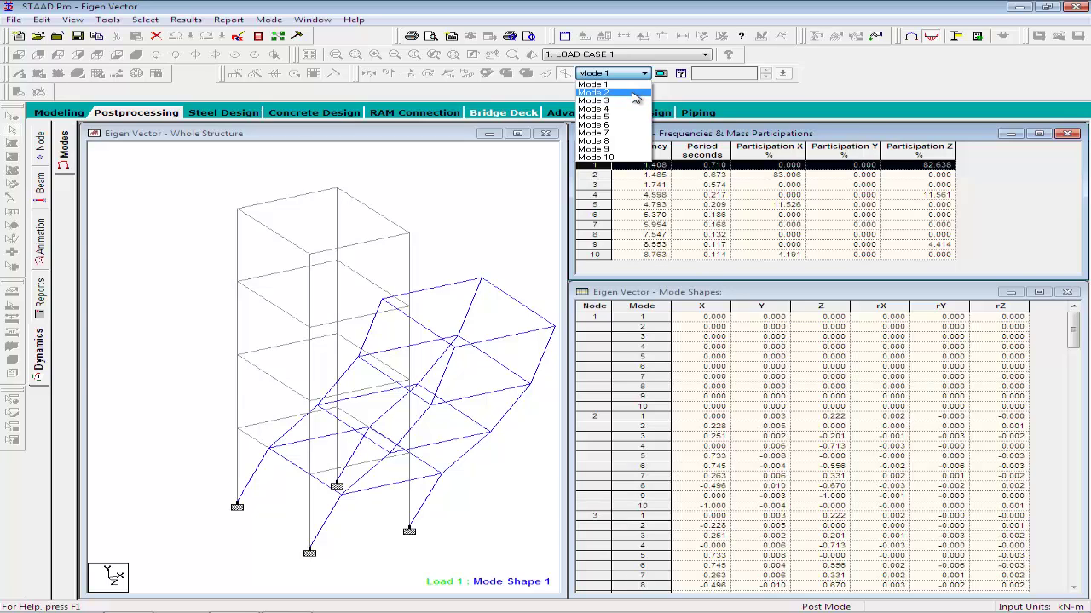
left_click(634, 93)
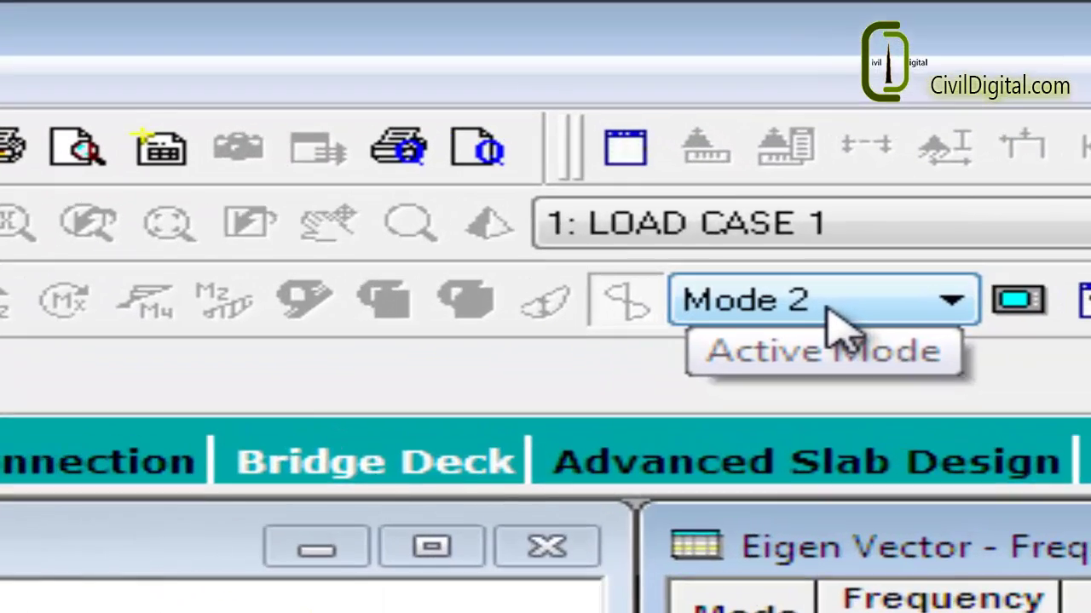
left_click(937, 302)
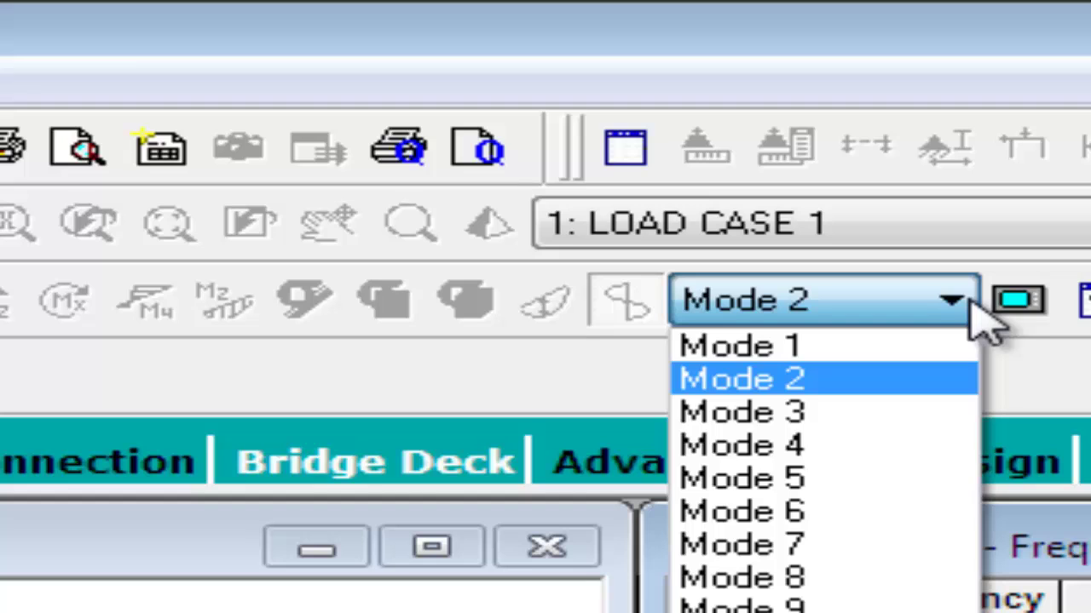
left_click(1018, 307)
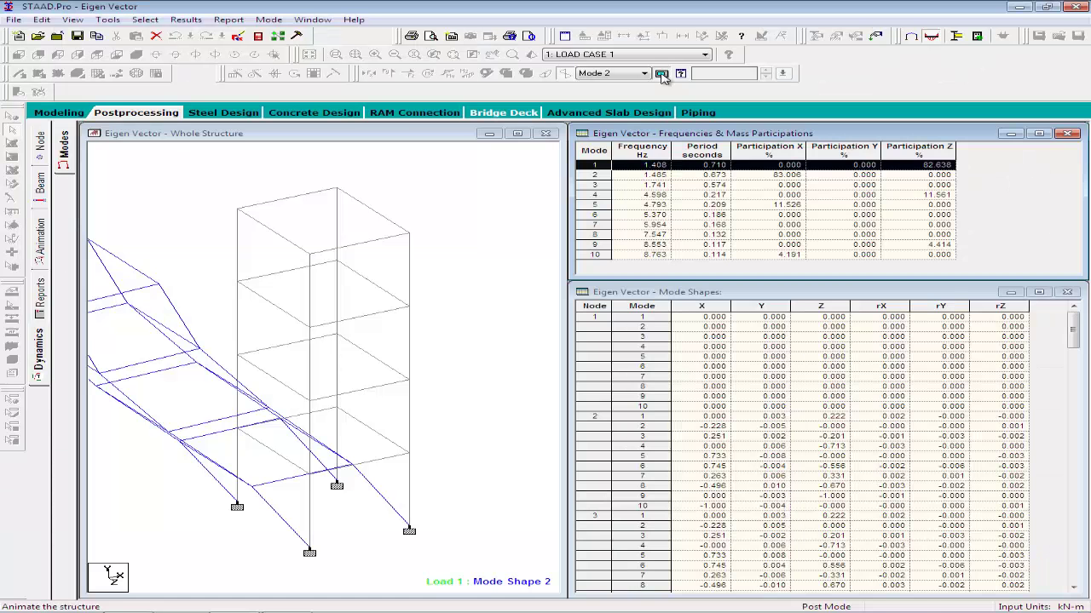
left_click(1018, 307)
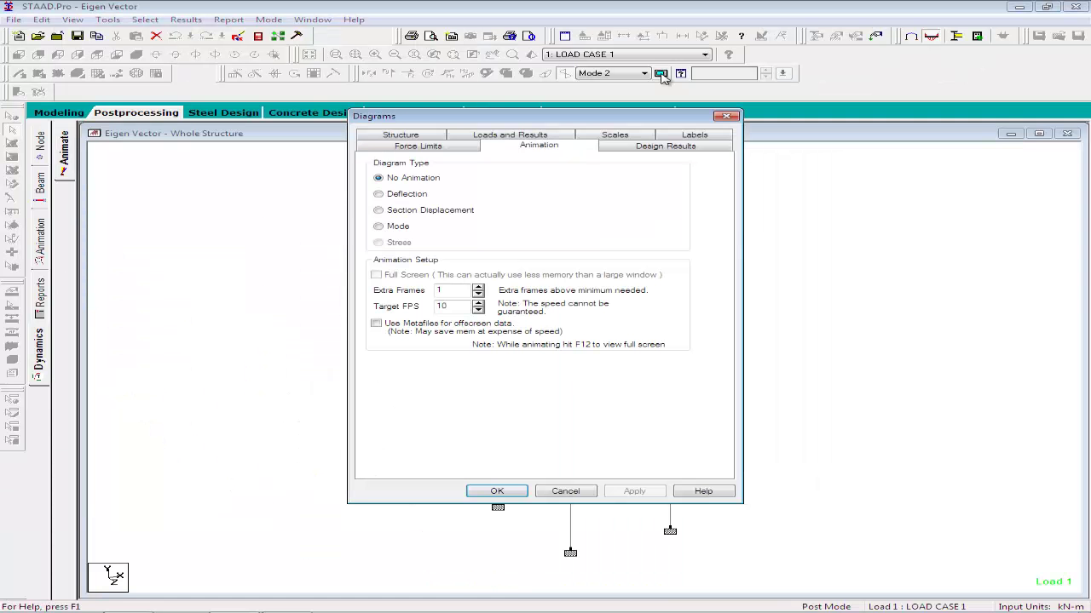
Animate the mode shape with 45 extra frames at a 75 FPS target and apply
left_click(399, 228)
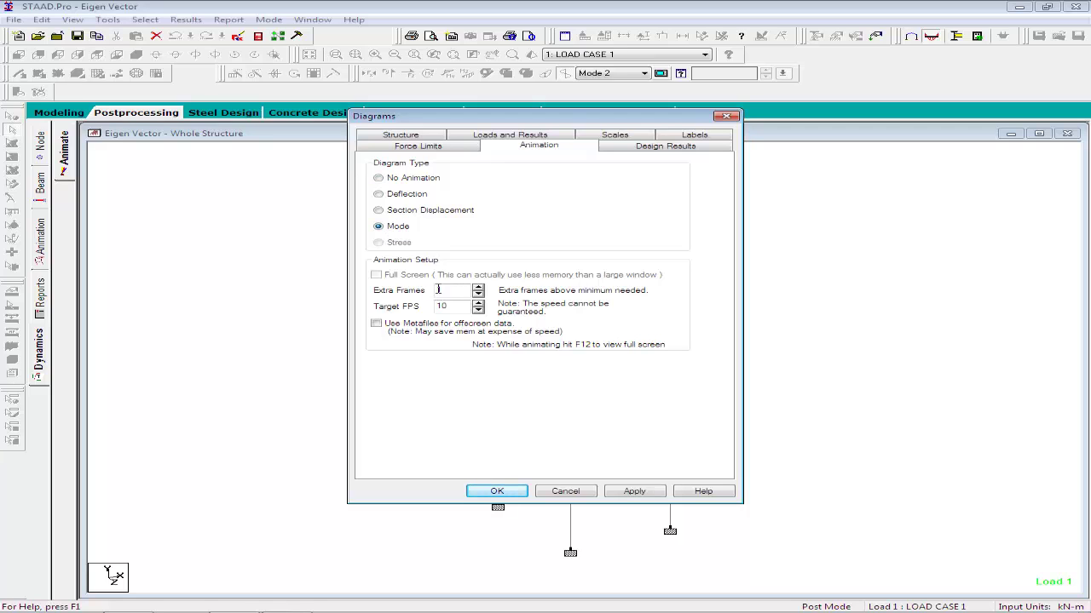
double_click(440, 291)
type("45")
left_click(431, 305)
double_click(431, 305)
type("75")
left_click(628, 499)
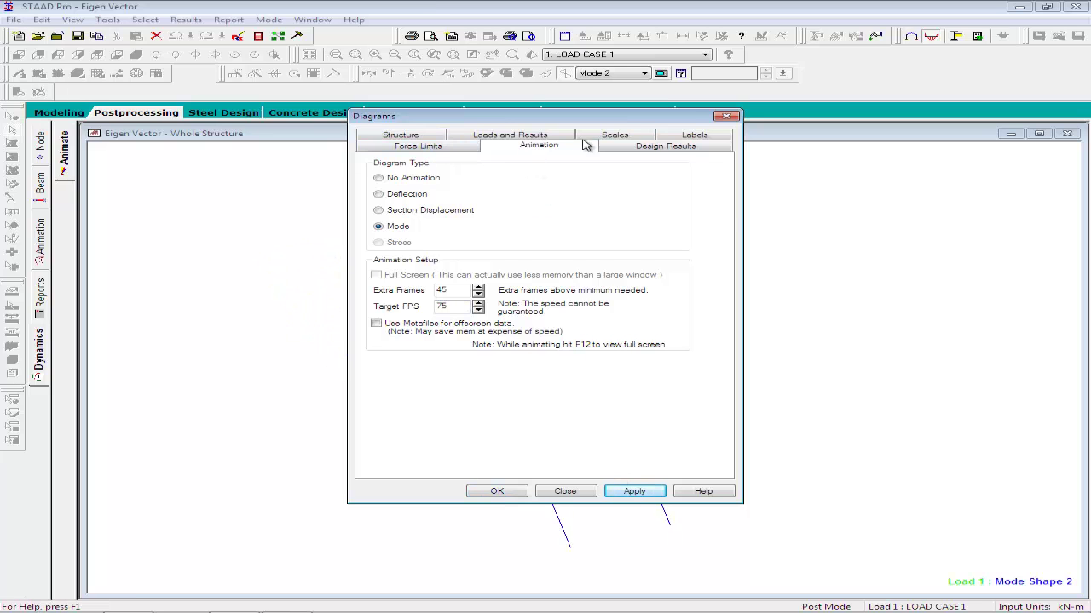
Turn on Apply Immediately and raise the mode shape scale to 0.2
left_click(612, 135)
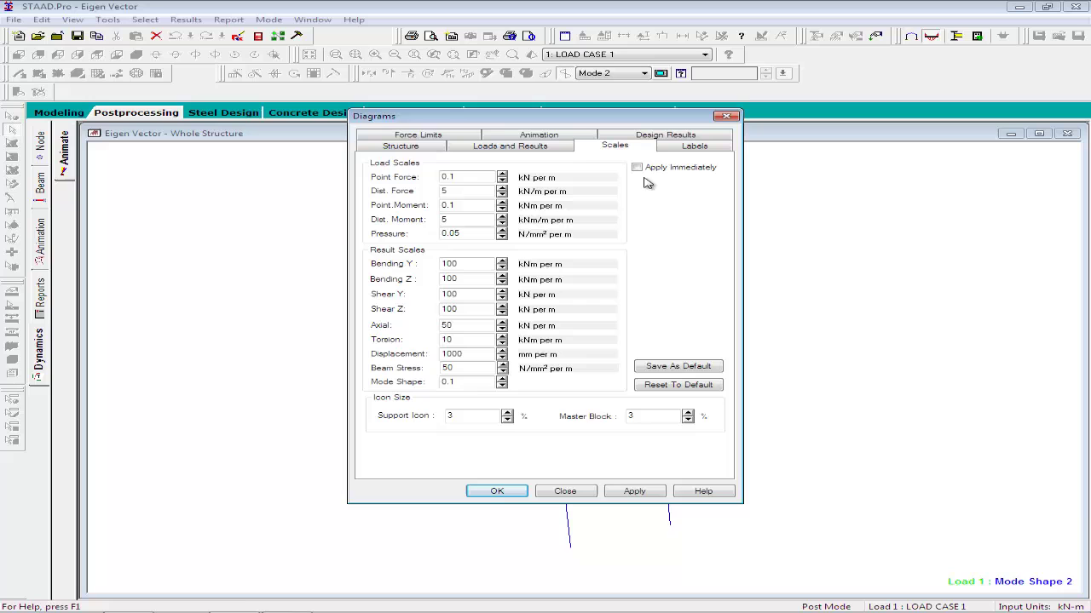
left_click(636, 167)
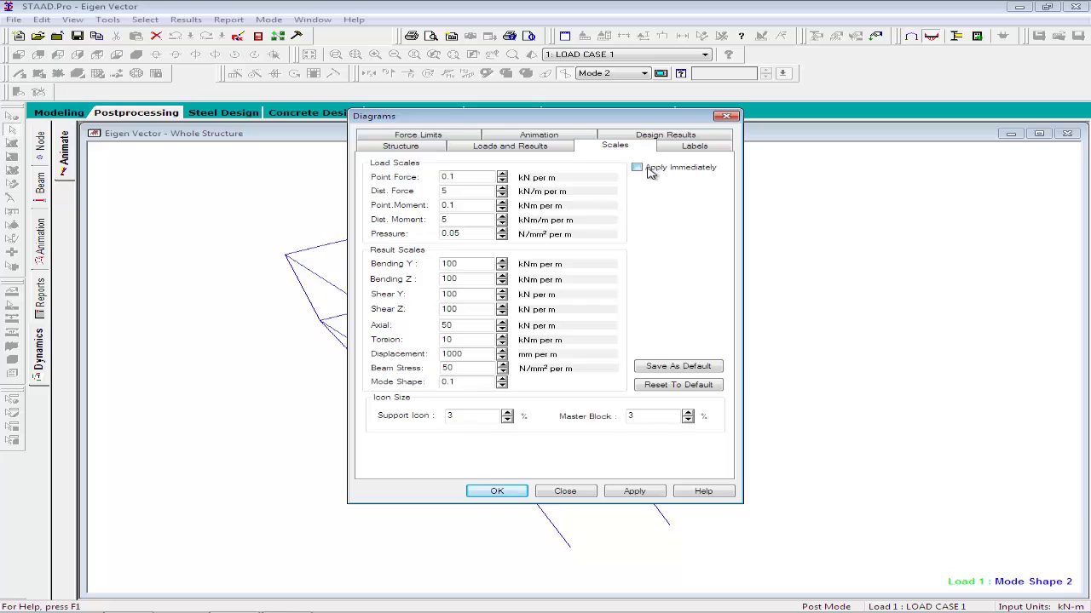
left_click(503, 380)
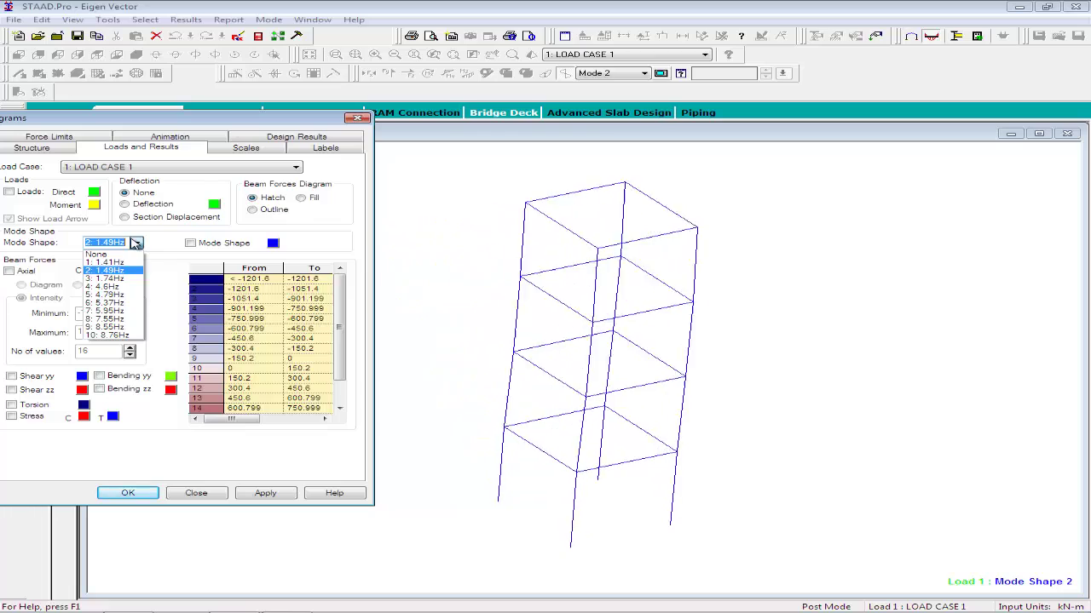
Animate mode shape 1 at 1.41 Hz, then mode shape 3 at 1.74 Hz
left_click(128, 262)
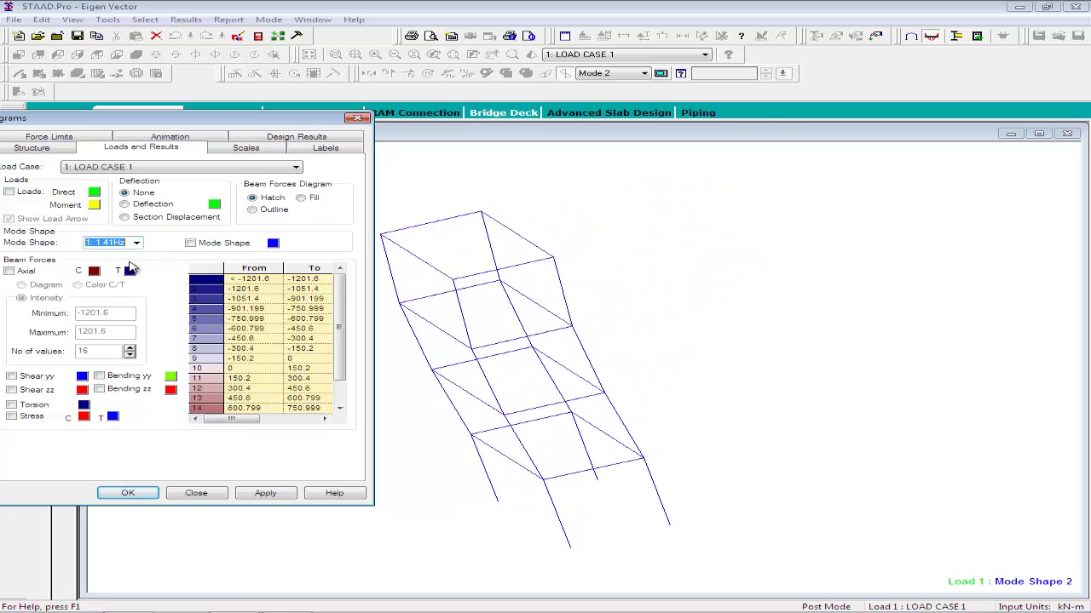
left_click(265, 493)
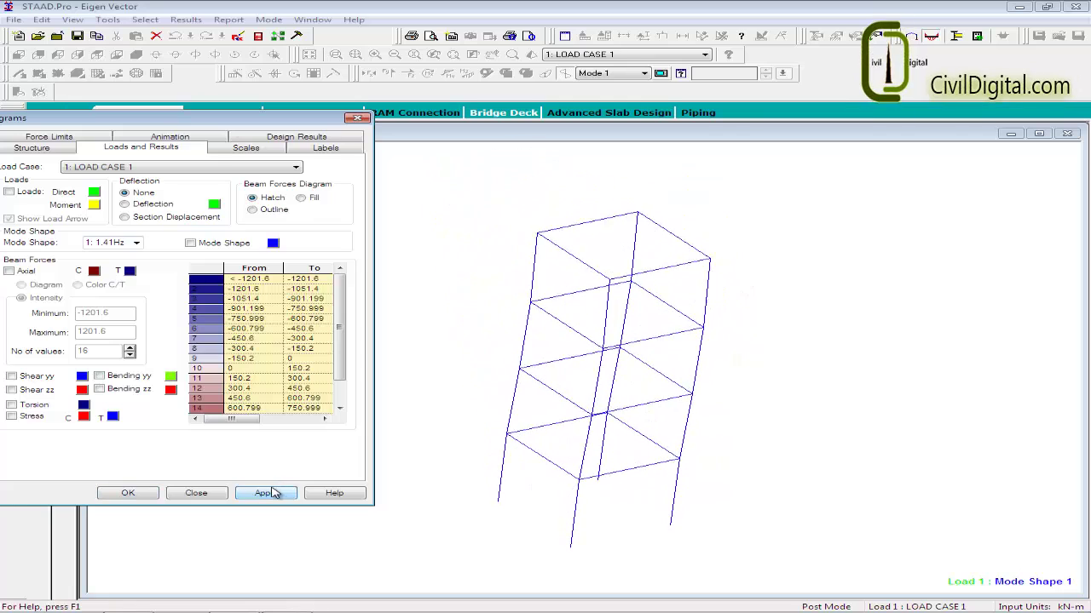
left_click(136, 243)
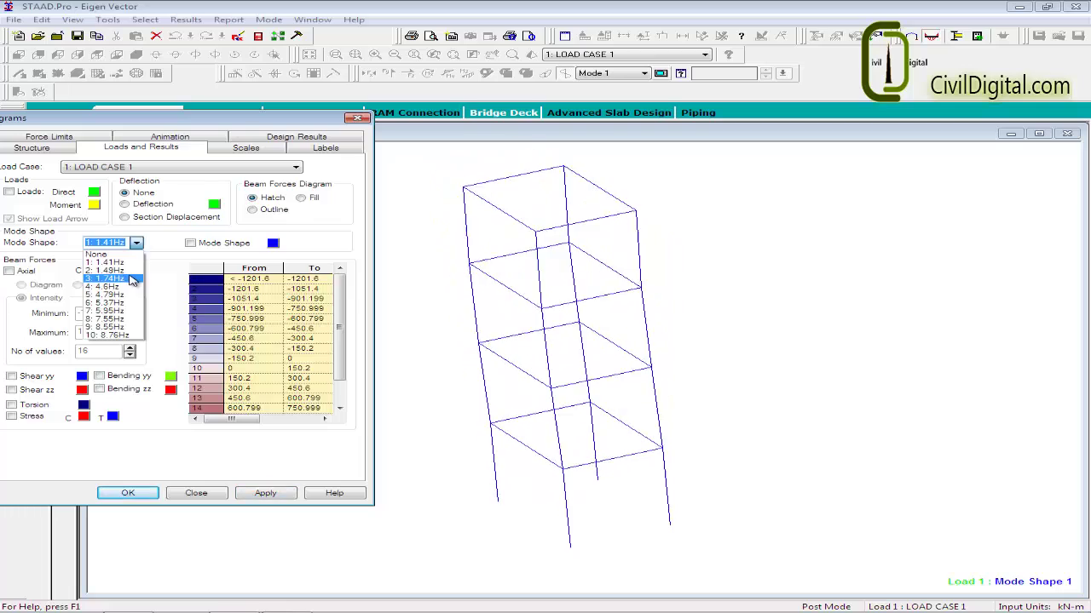
left_click(132, 278)
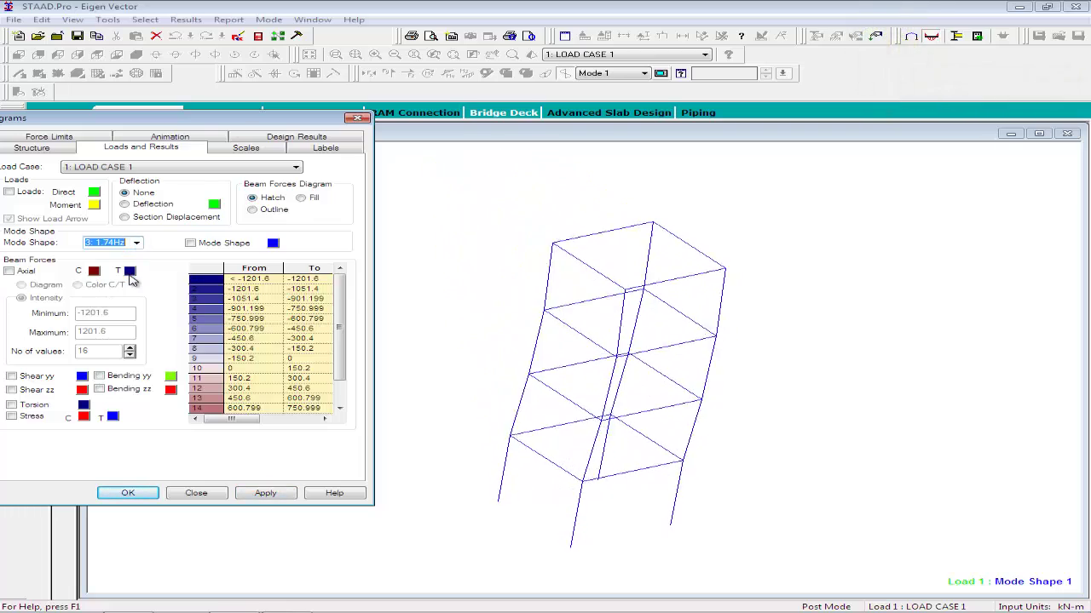
left_click(288, 492)
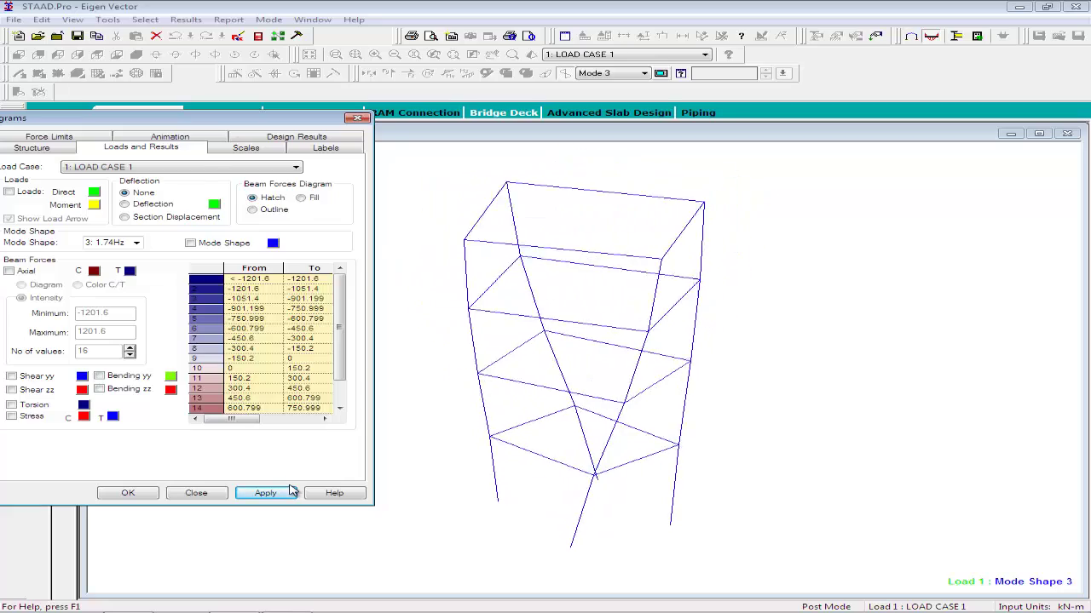
Switch the animation to mode shape 6 at 5.37 Hz
left_click(207, 169)
left_click(198, 186)
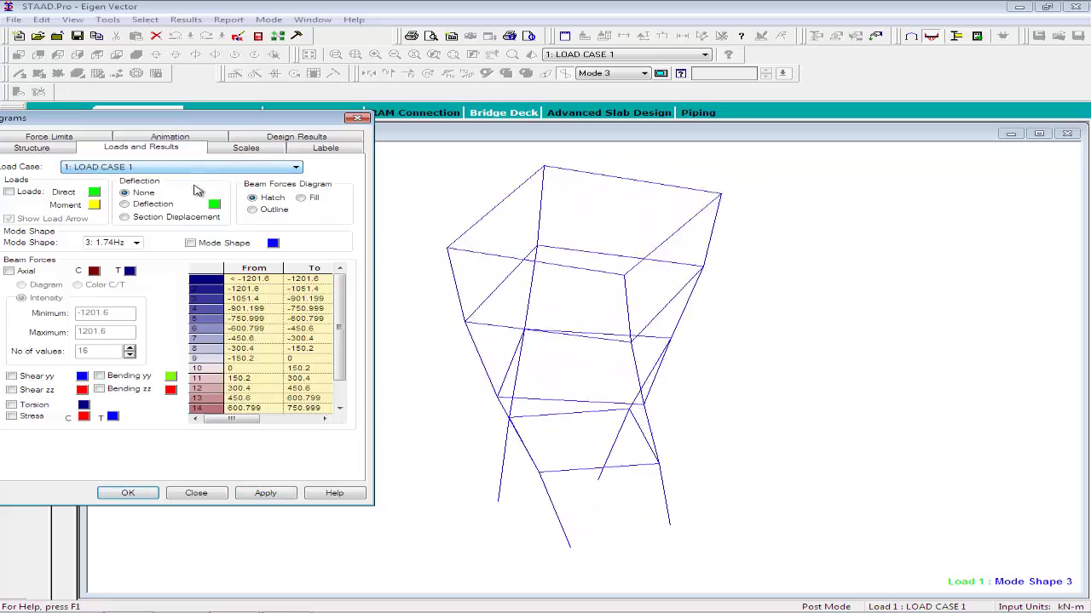
left_click(136, 243)
left_click(132, 310)
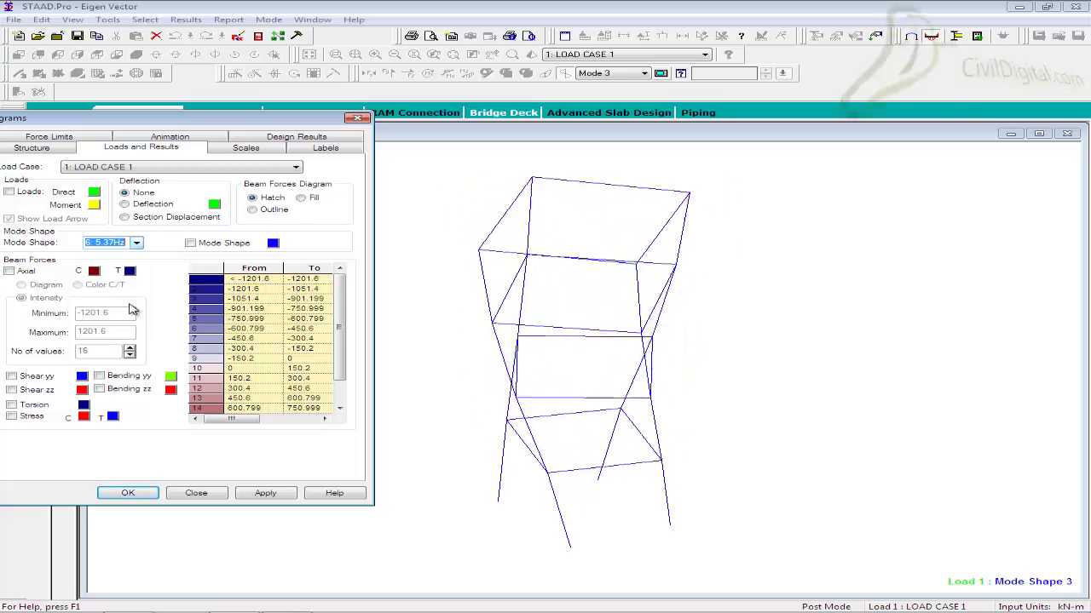
left_click(265, 493)
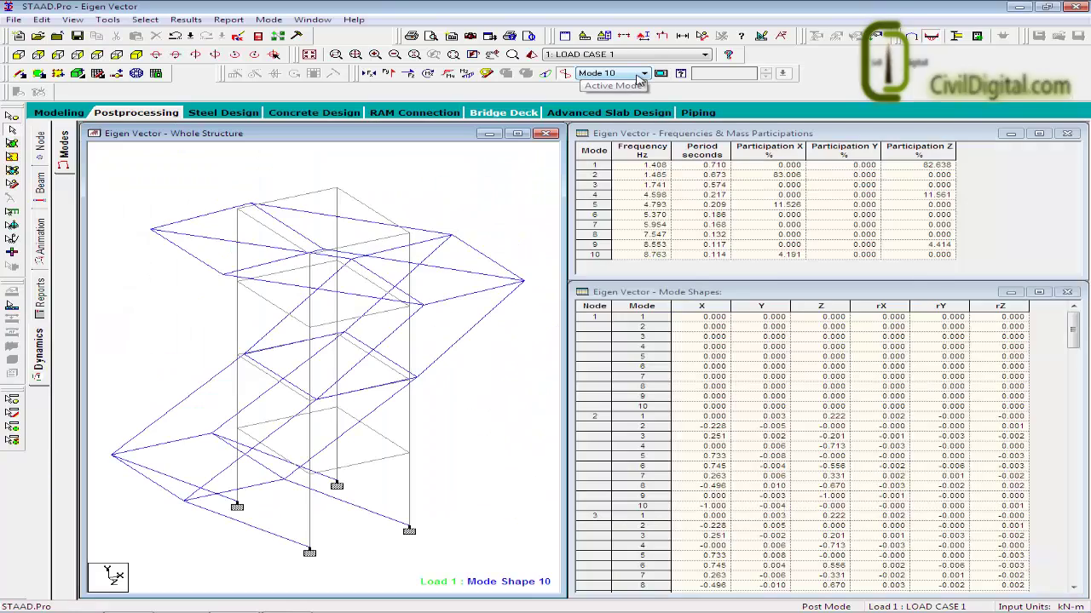
Display mode shape 1, then step with the Down arrow up to mode shape 10
left_click(641, 74)
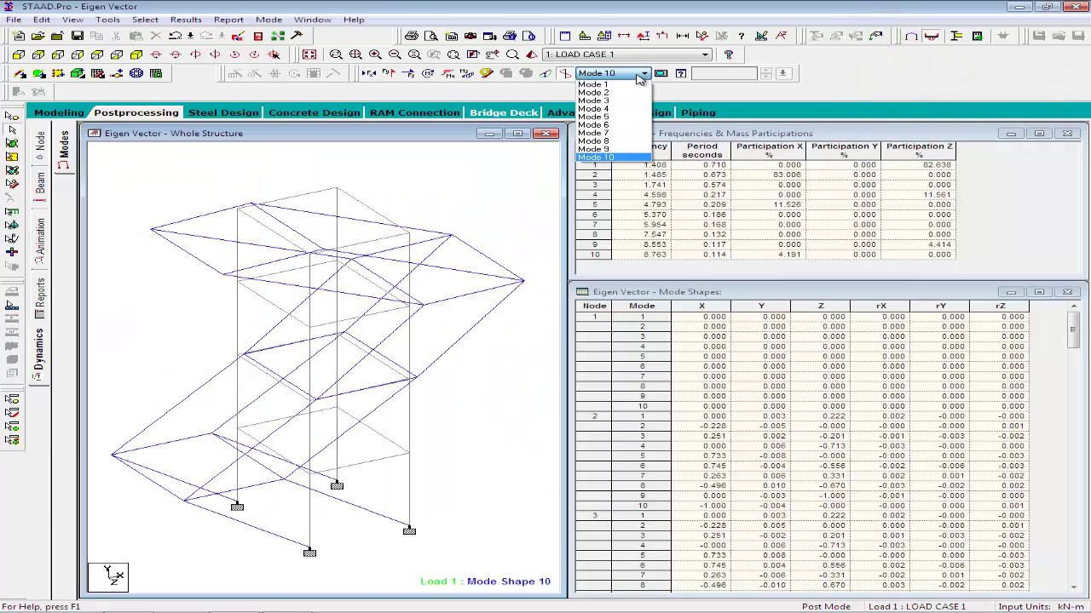
left_click(637, 85)
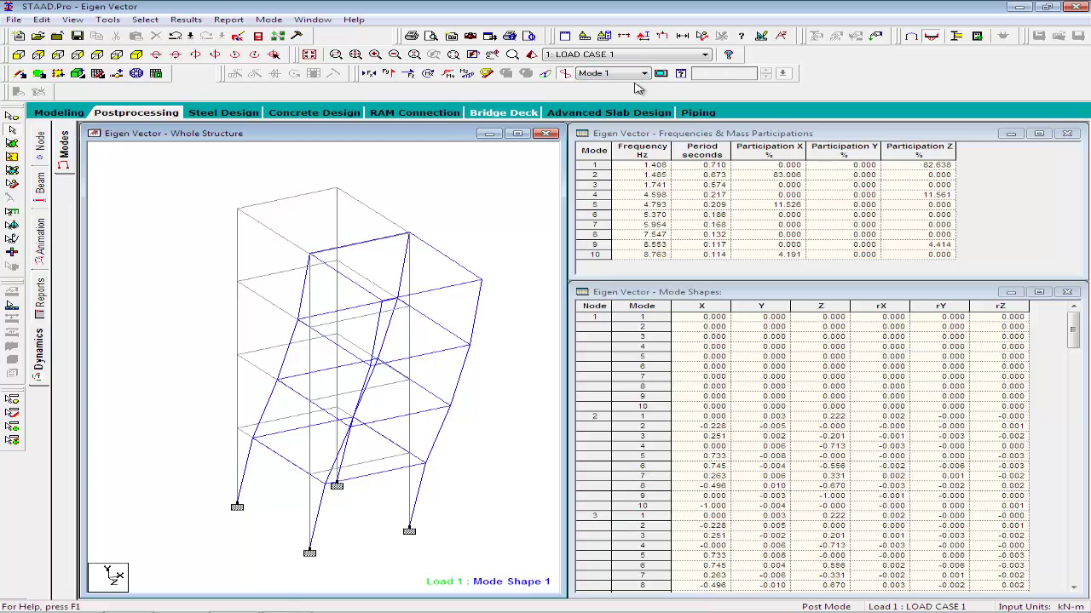
key("Down")
key("Down")
key("Down")
key("Down")
key("Down")
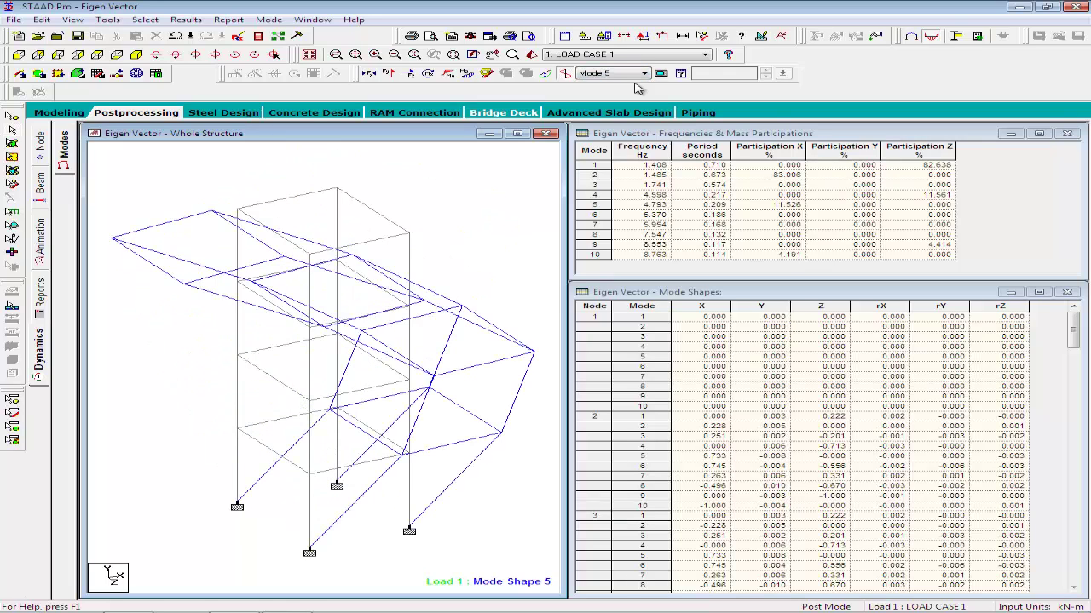
key("Down")
key("Down")
key("Down")
key("Down")
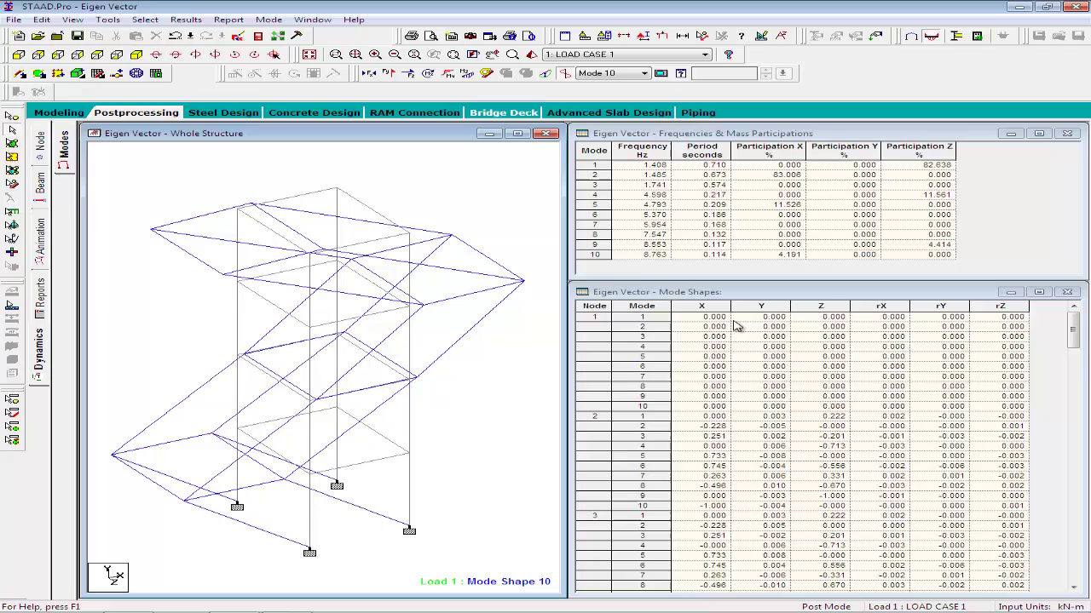